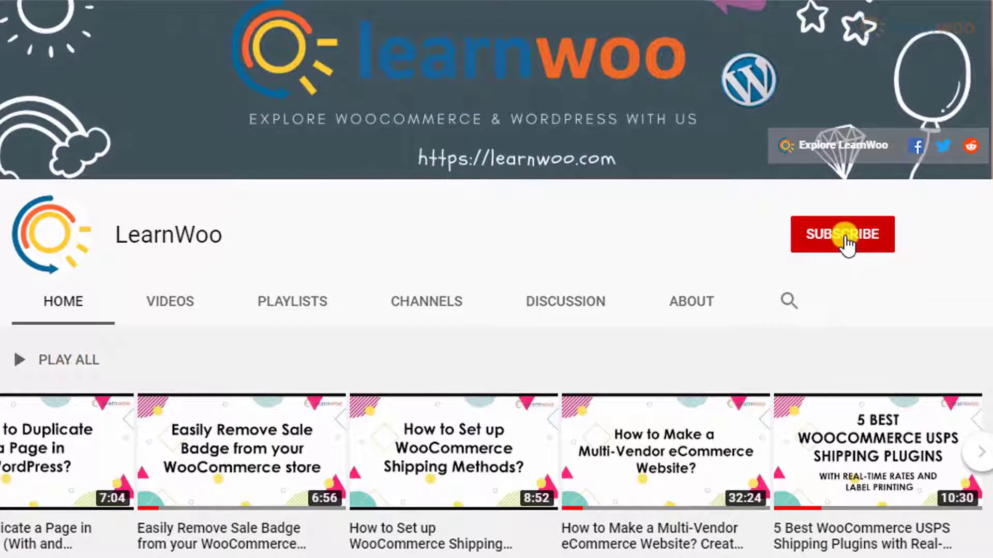
Subscribe to the LearnWoo channel and set its bell notifications to All.
click(845, 235)
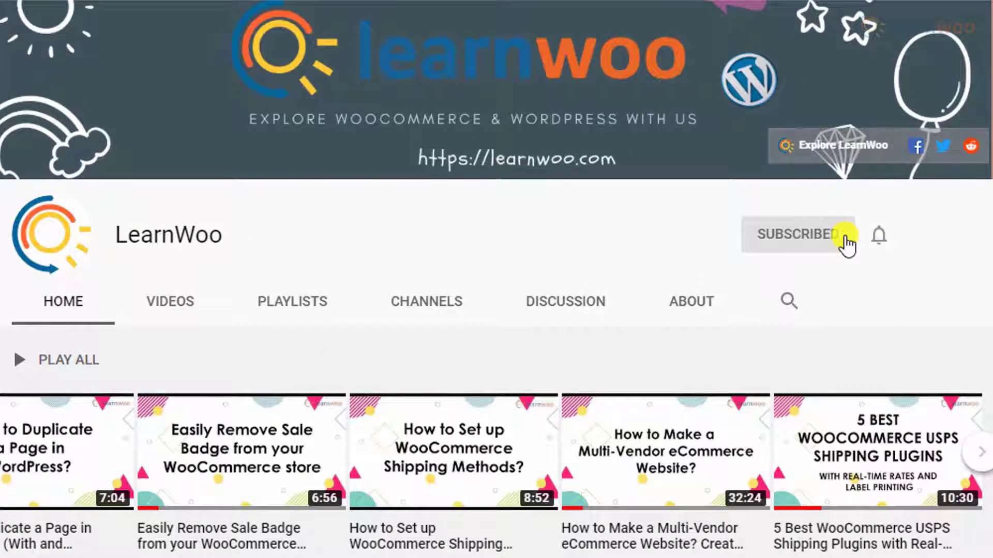
click(878, 239)
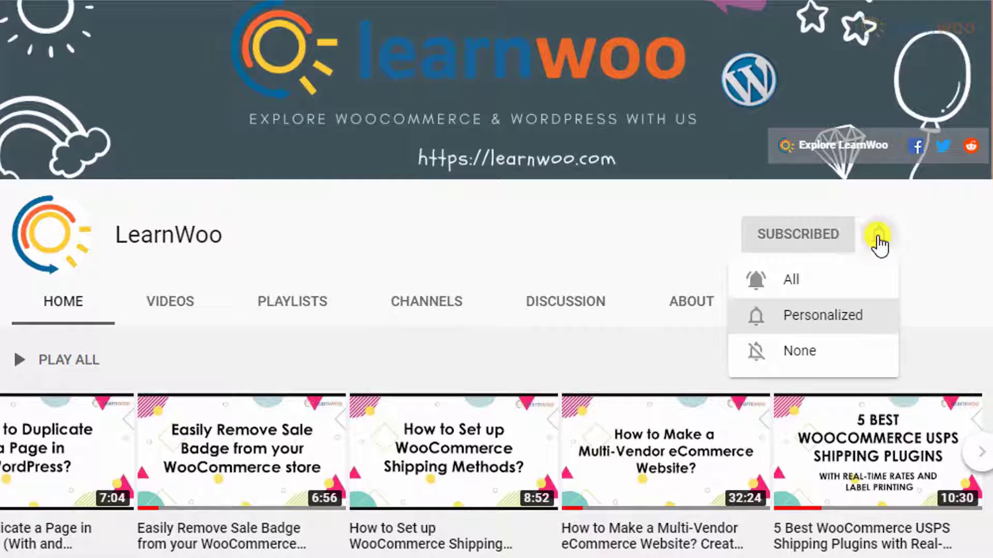
click(866, 279)
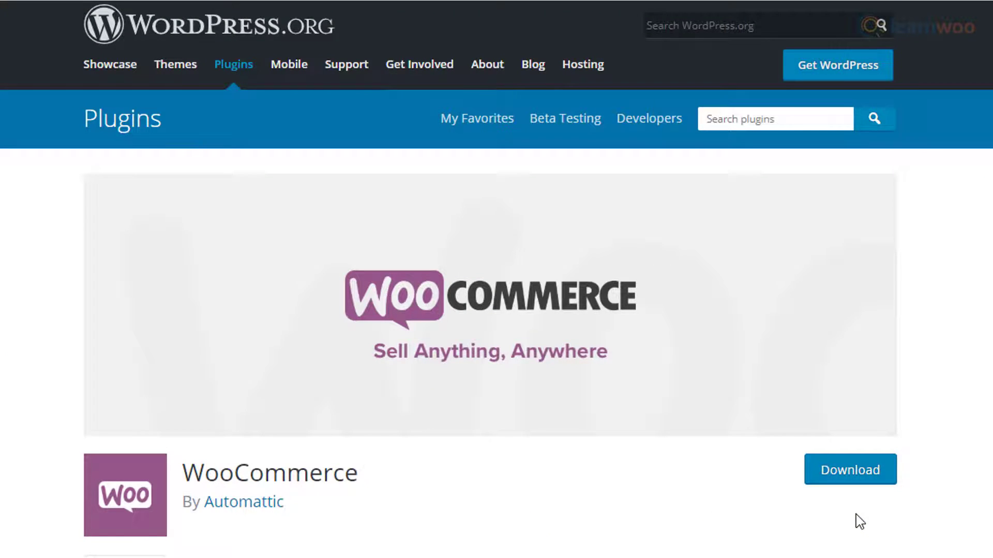
Download WooCommerce, then open the Shop page in the block editor and scroll its product grid.
click(853, 472)
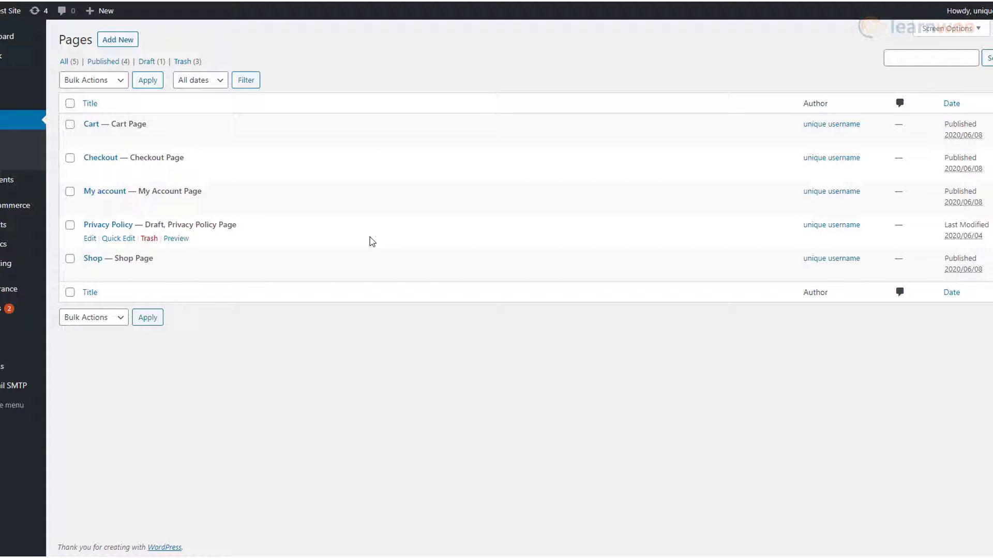
click(93, 259)
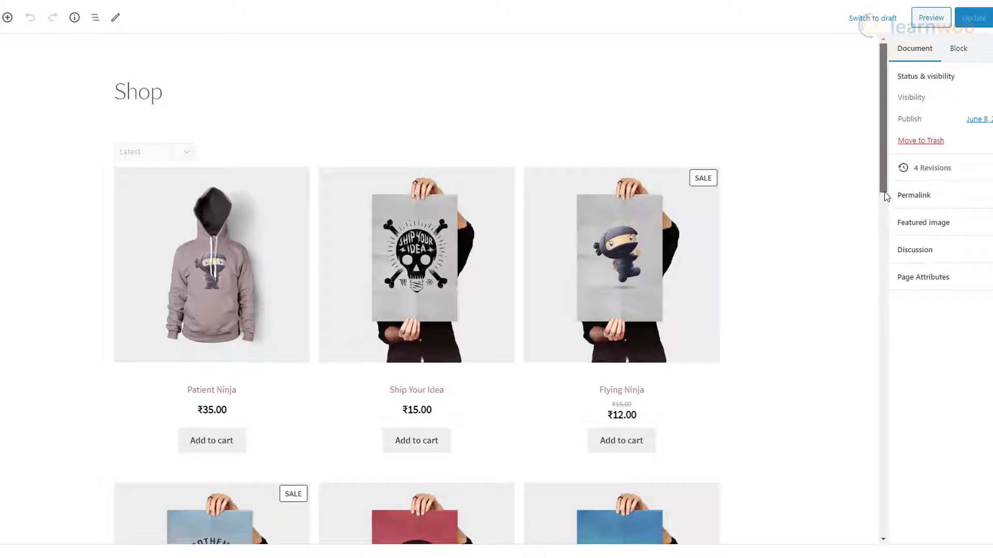
drag(884, 194, 908, 312)
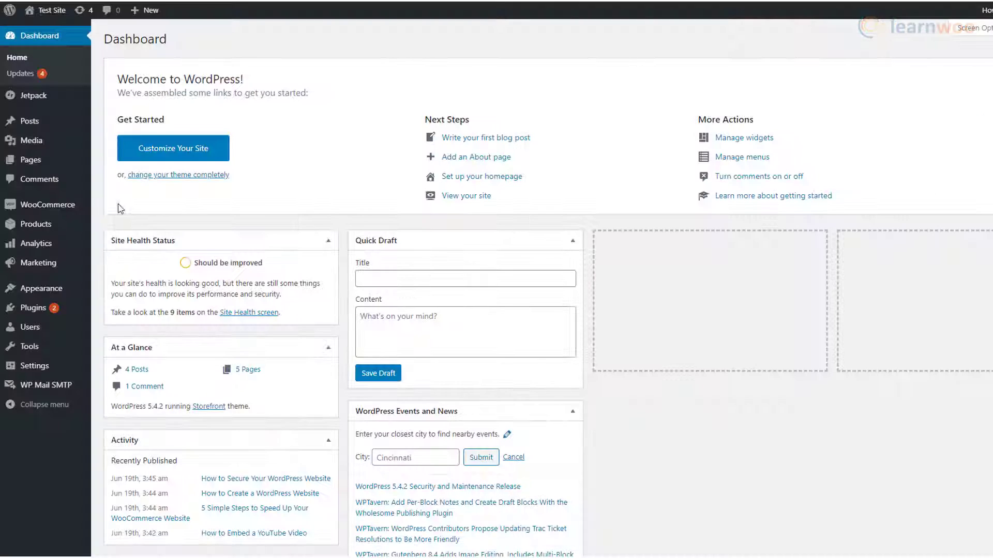
In WooCommerce > Settings > Products, make My Custom Shop Page the shop page, then start a new page.
mouse_move(46, 205)
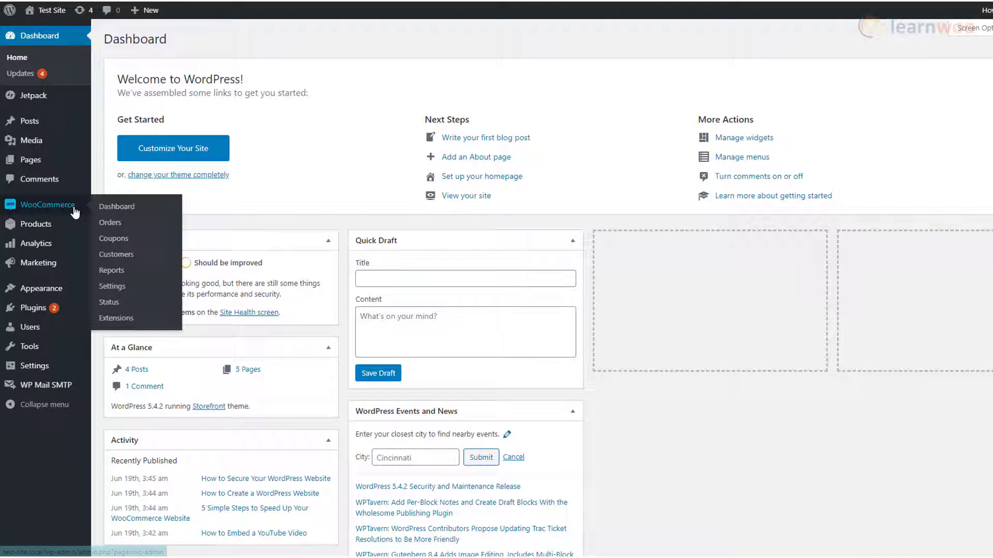
click(120, 288)
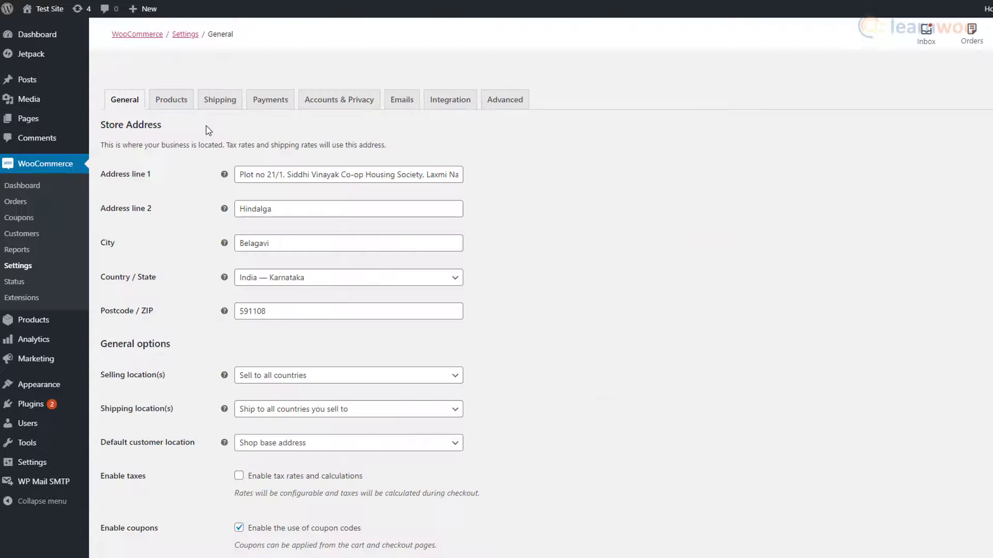
click(185, 102)
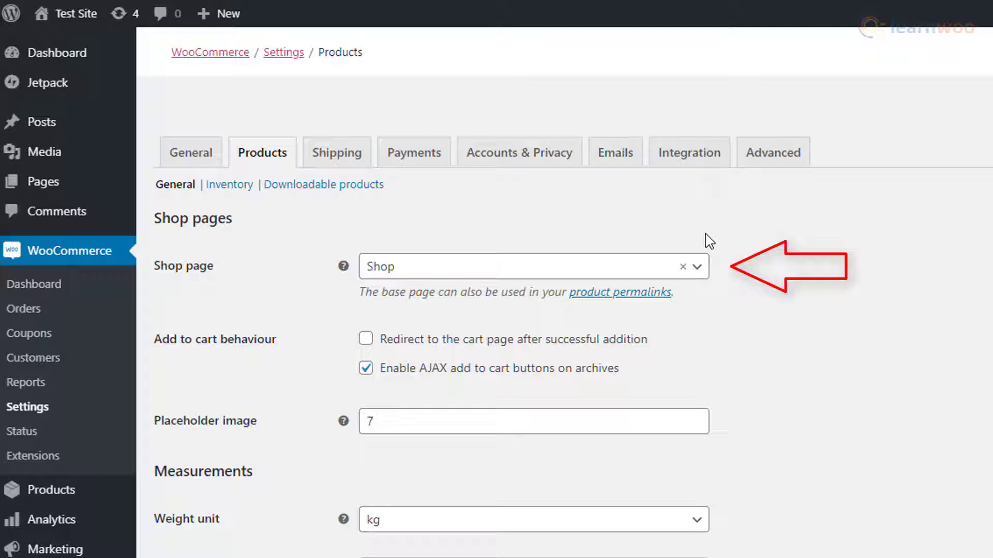
click(707, 270)
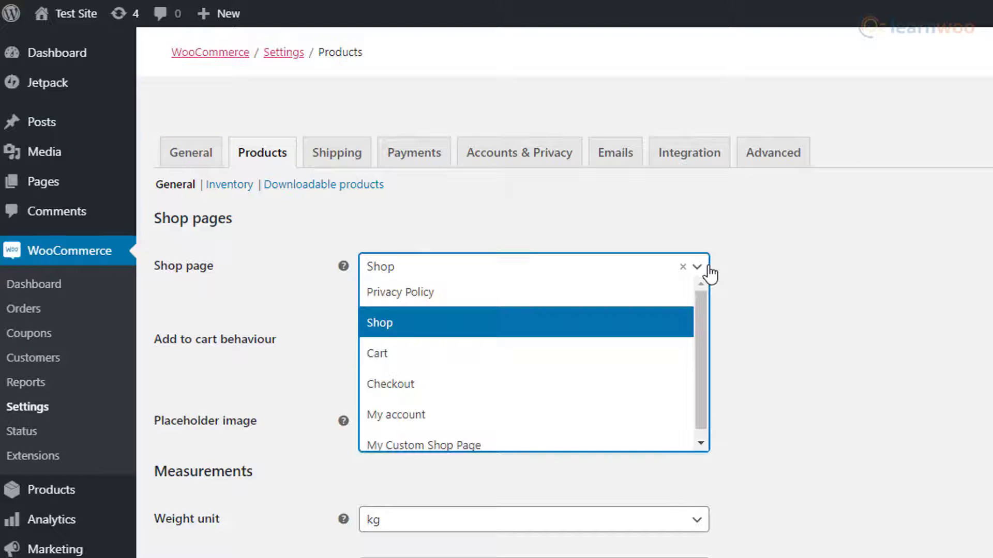
click(504, 444)
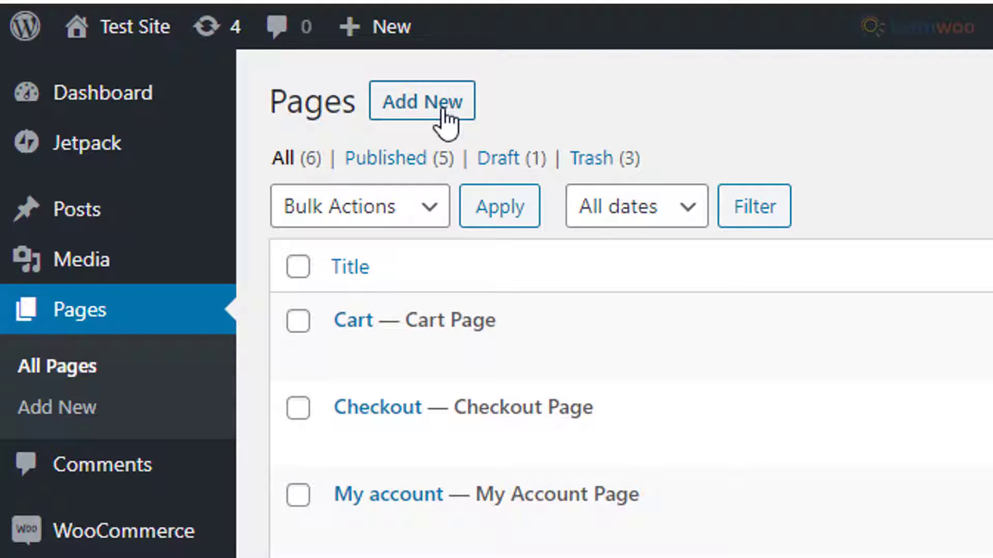
click(444, 110)
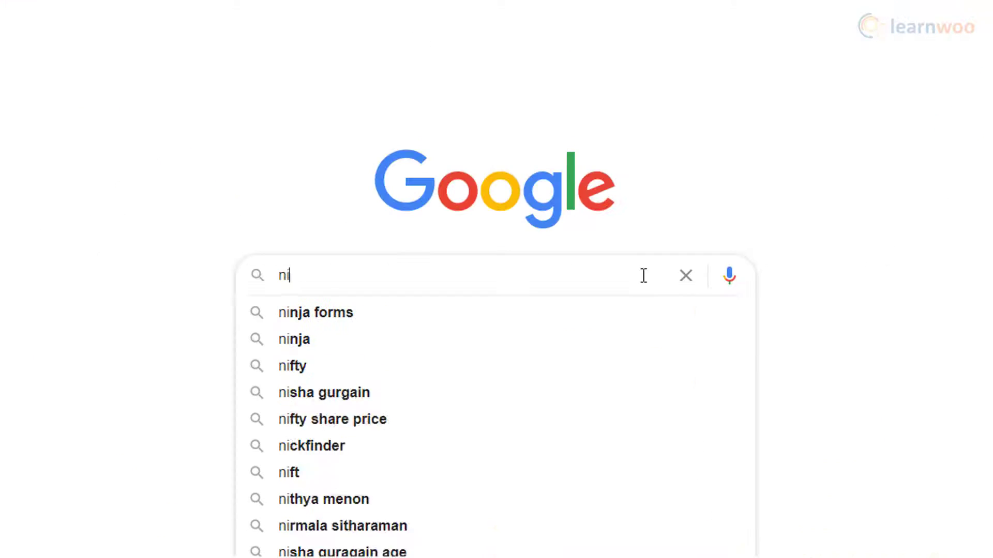
Finish entering the ninjahoodies.com store name in the Google search box.
text(njahoodies.)
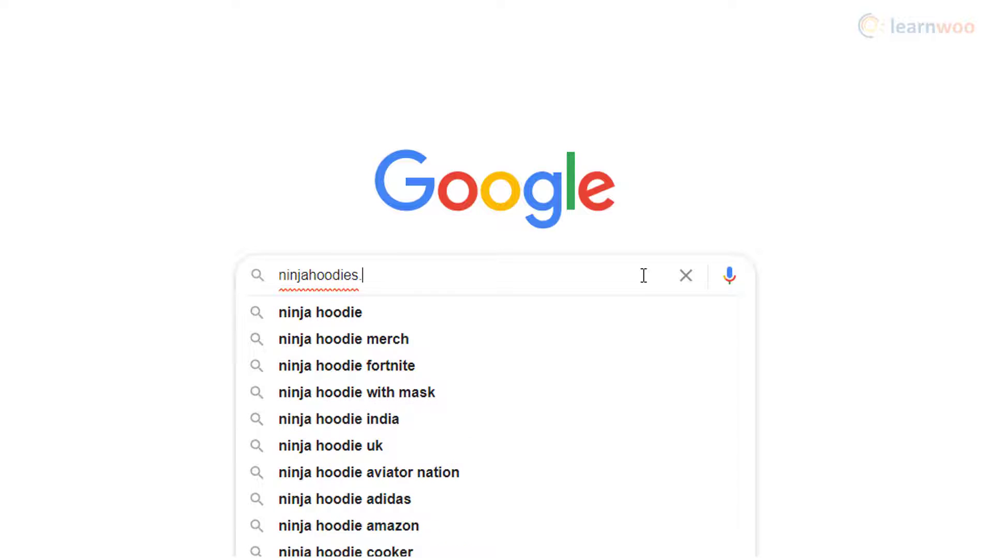
text(com)
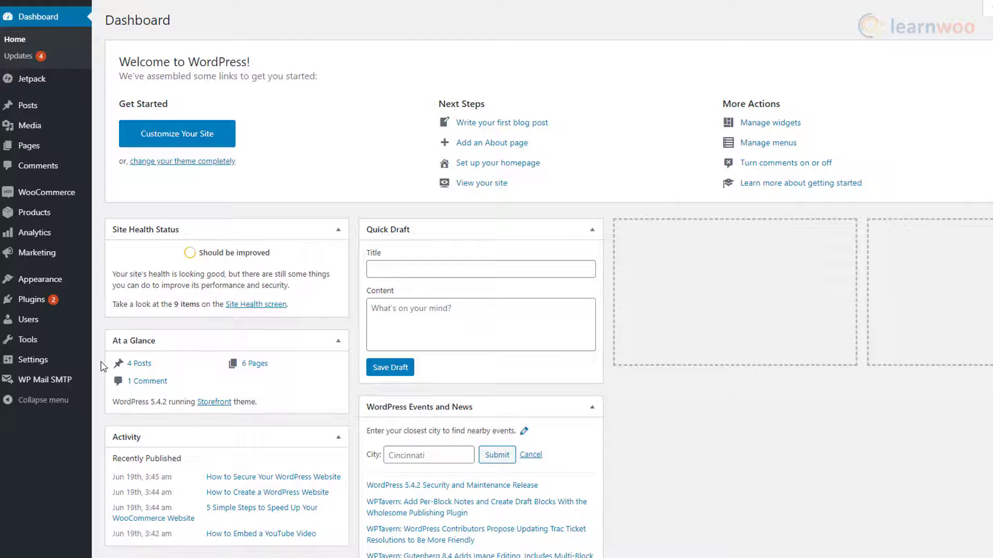
In Settings > Reading, choose A static page and pick Shop as the homepage.
mouse_move(74, 364)
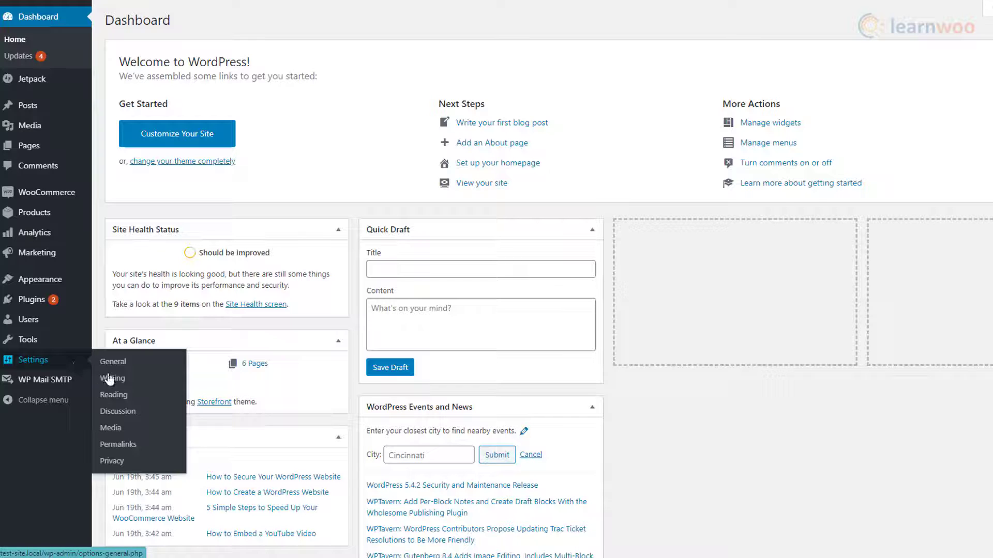
click(114, 395)
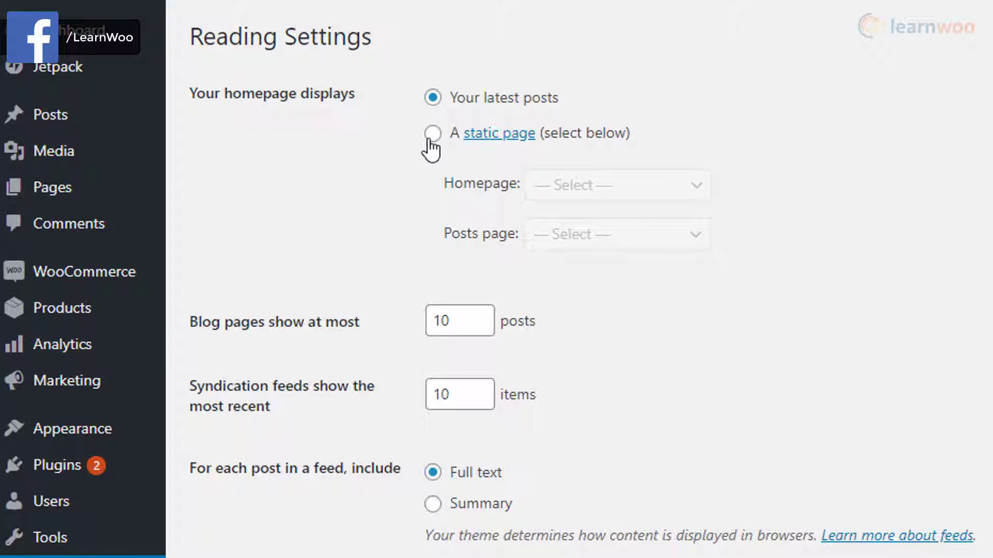
click(430, 136)
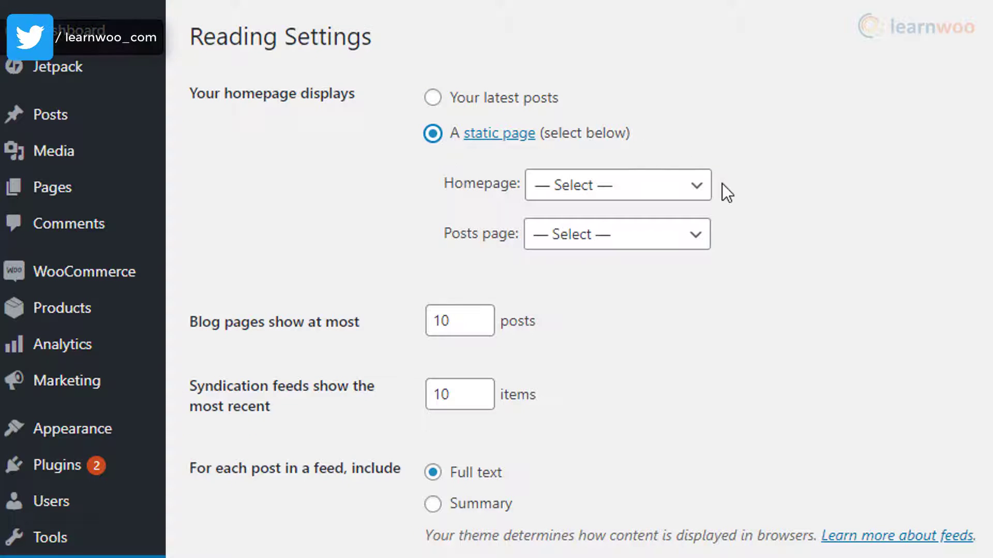
click(698, 187)
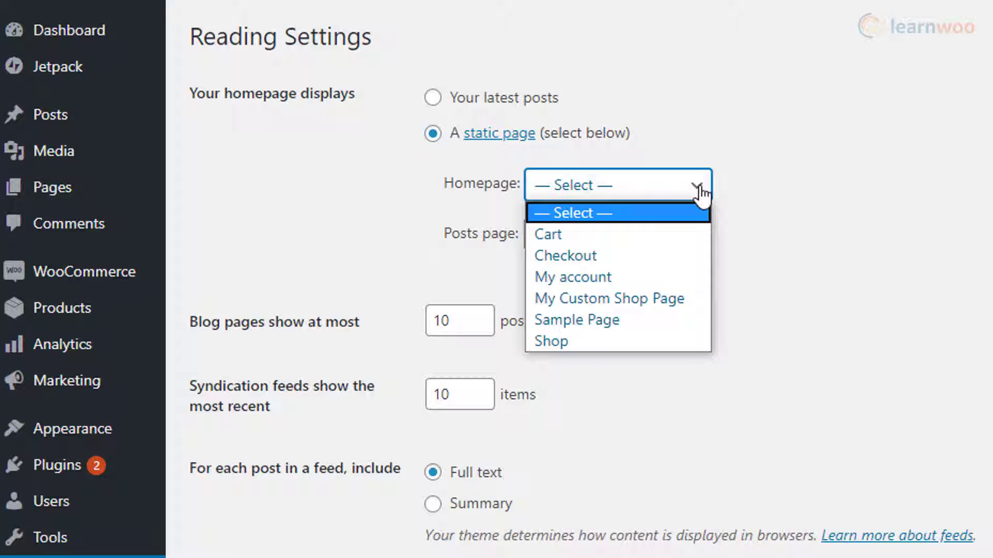
click(593, 337)
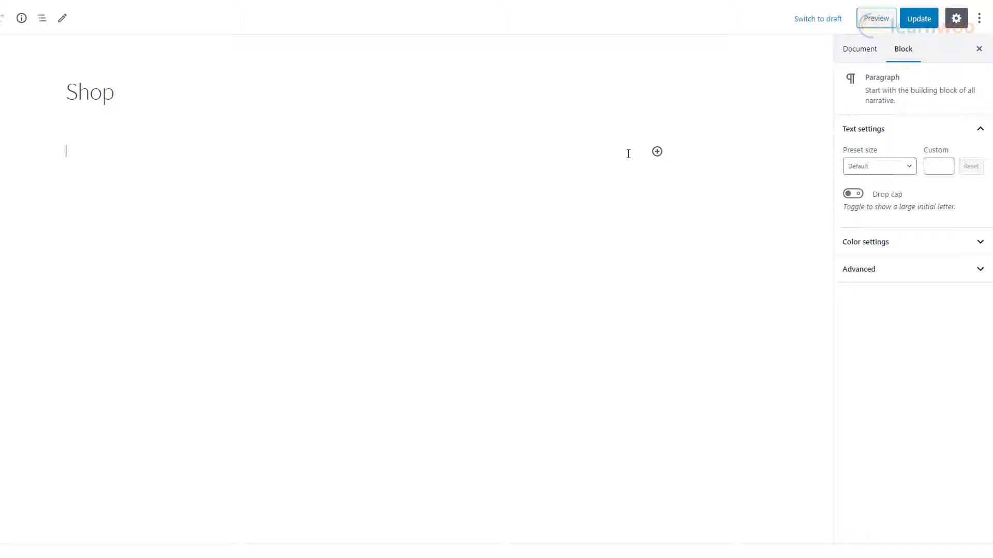
Browse the Common and WooCommerce block categories in the inserter, then close it without adding anything.
click(655, 155)
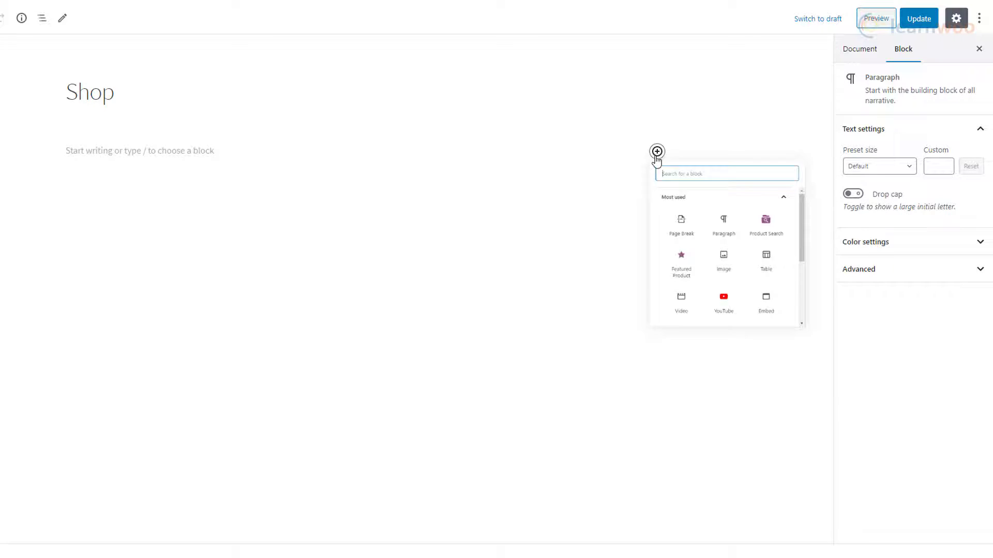
drag(871, 265, 870, 360)
click(846, 310)
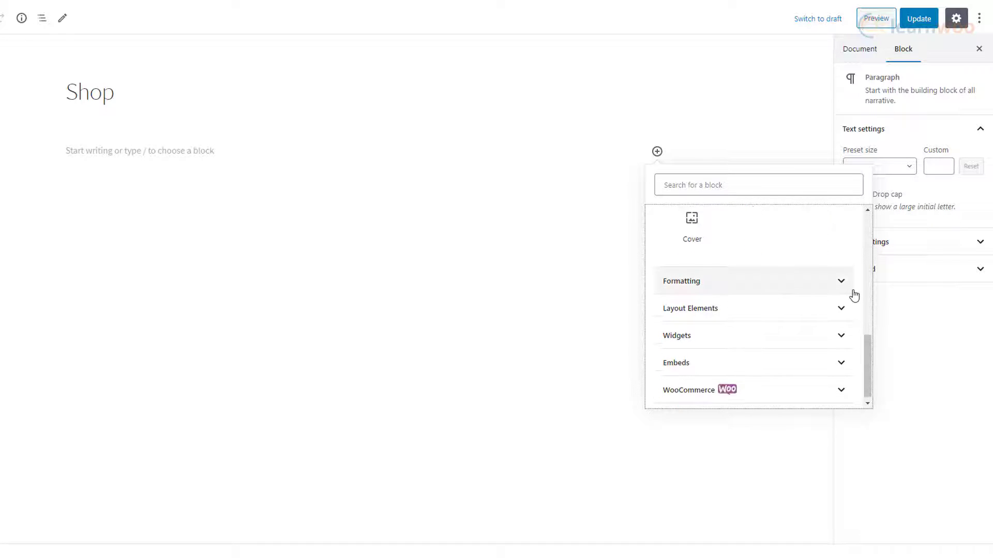
scroll(866, 393, down, 1)
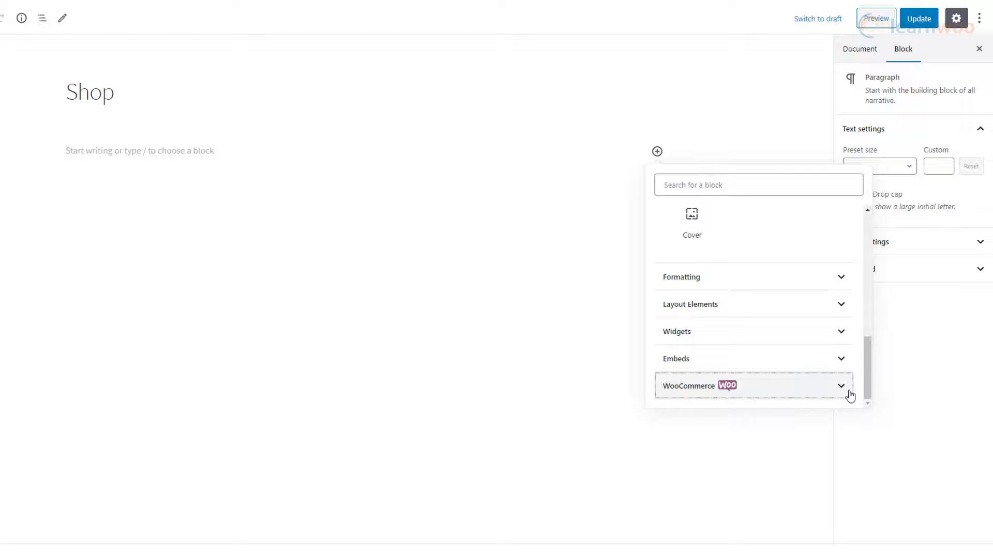
click(849, 394)
drag(867, 347, 868, 396)
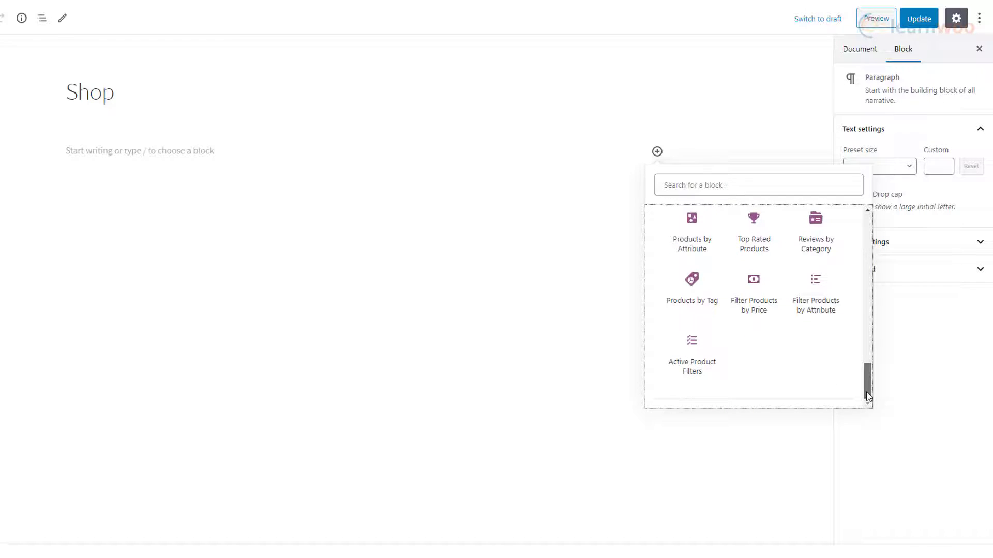
scroll(826, 368, up, 10)
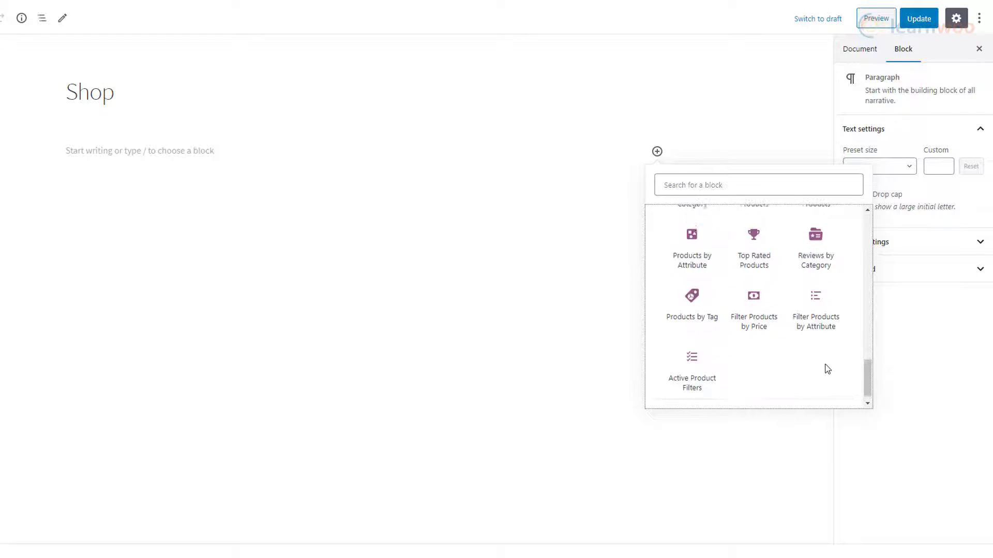
scroll(826, 369, down, 2)
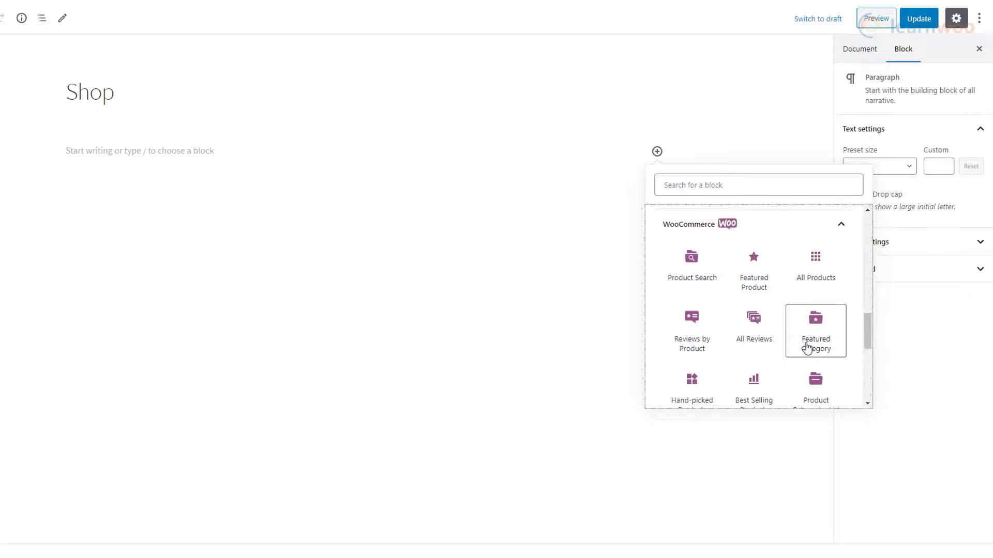
click(622, 222)
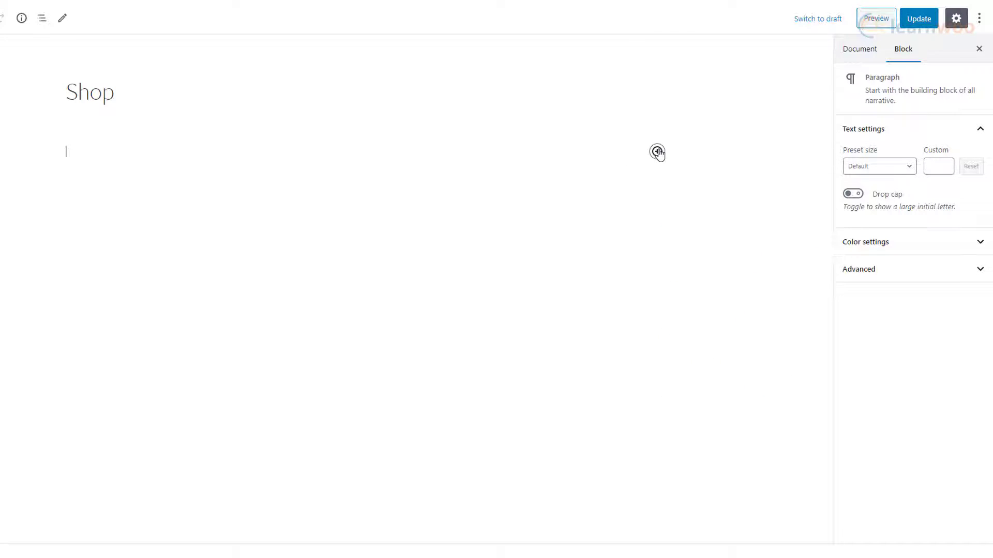
Insert a Product Search block at the top of the Shop page with its field label turned off.
click(657, 152)
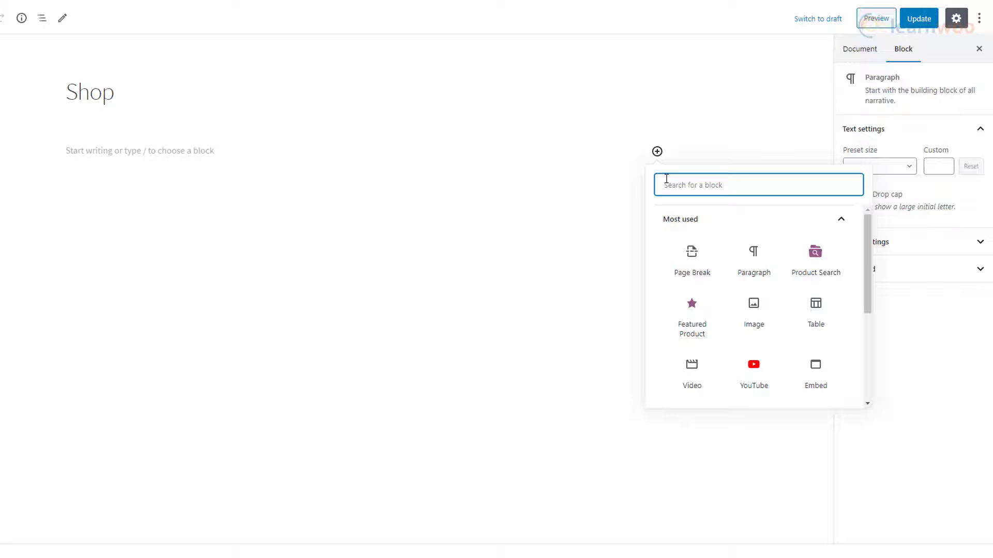
text(prod)
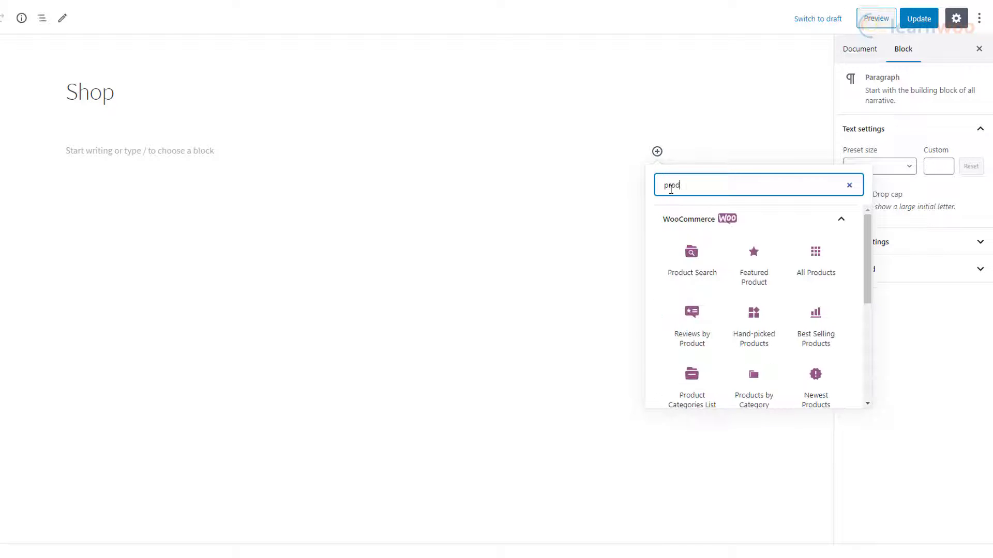
text(uct search)
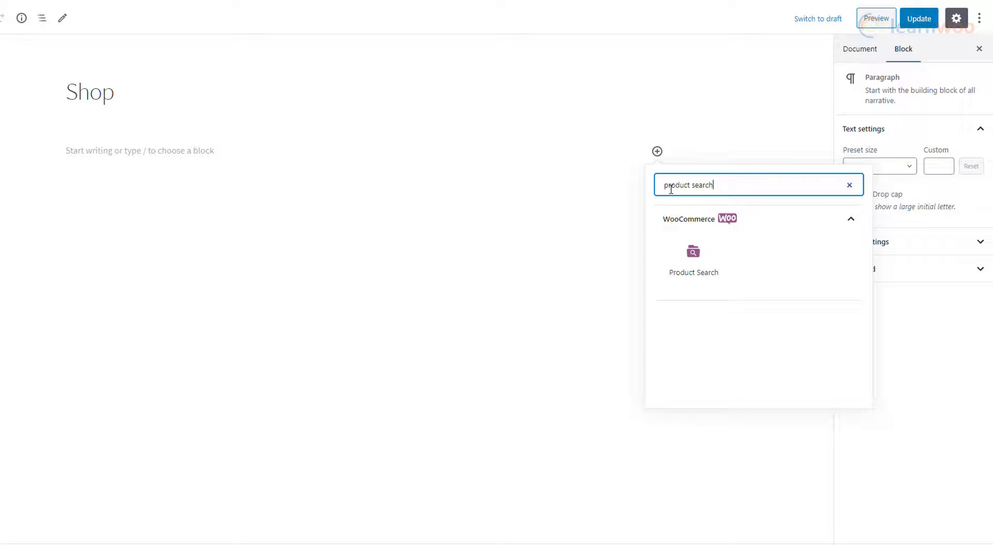
click(687, 265)
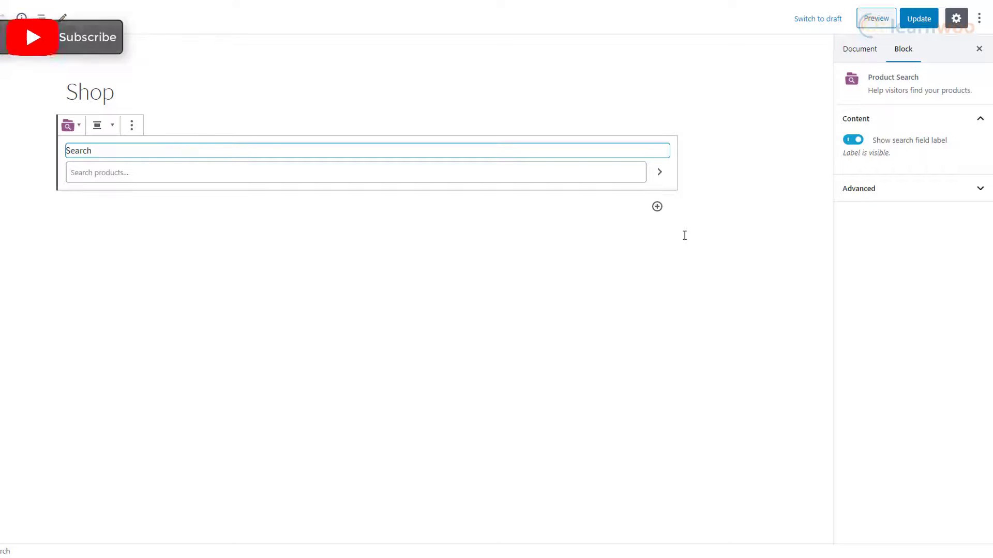
click(852, 140)
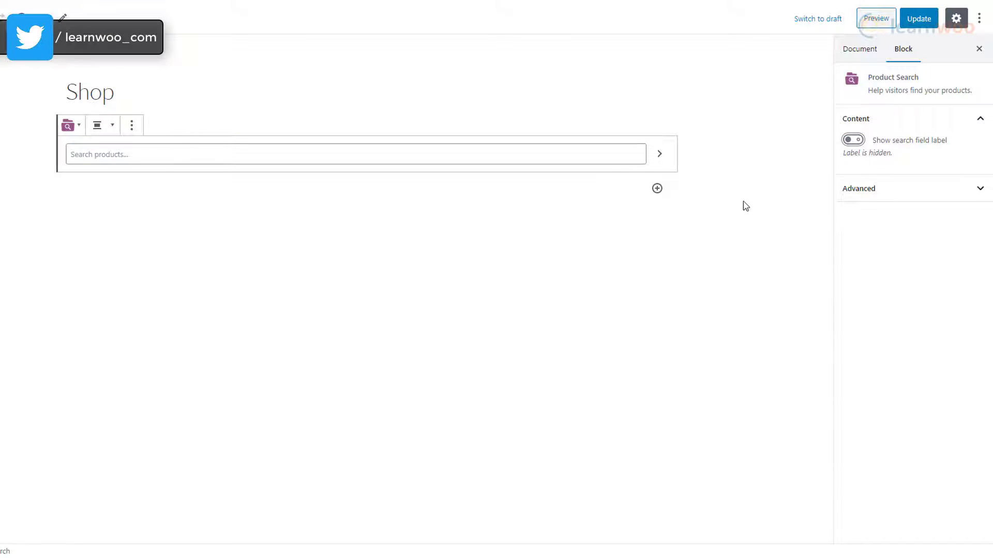
Add a Featured Product block below the search bar showcasing Patient Ninja.
click(624, 190)
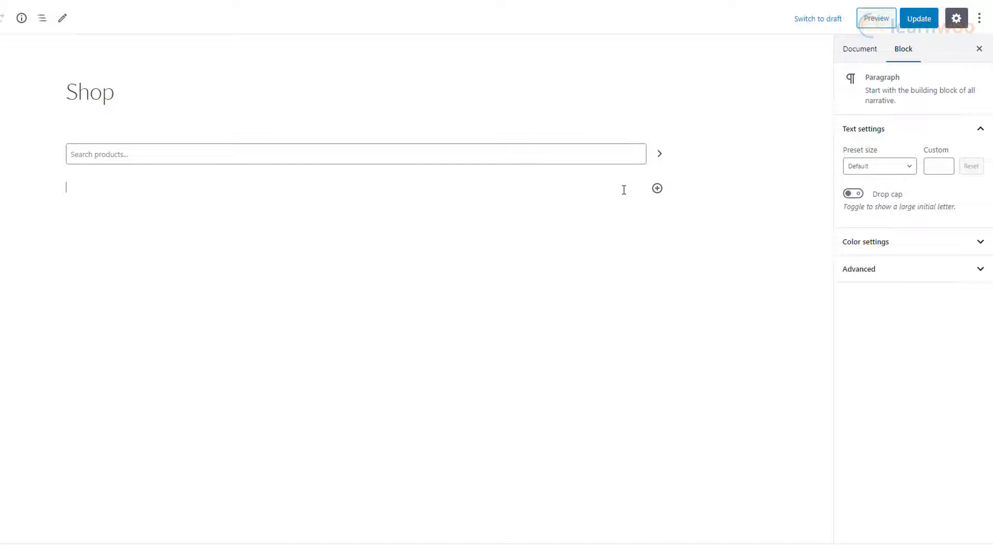
click(657, 189)
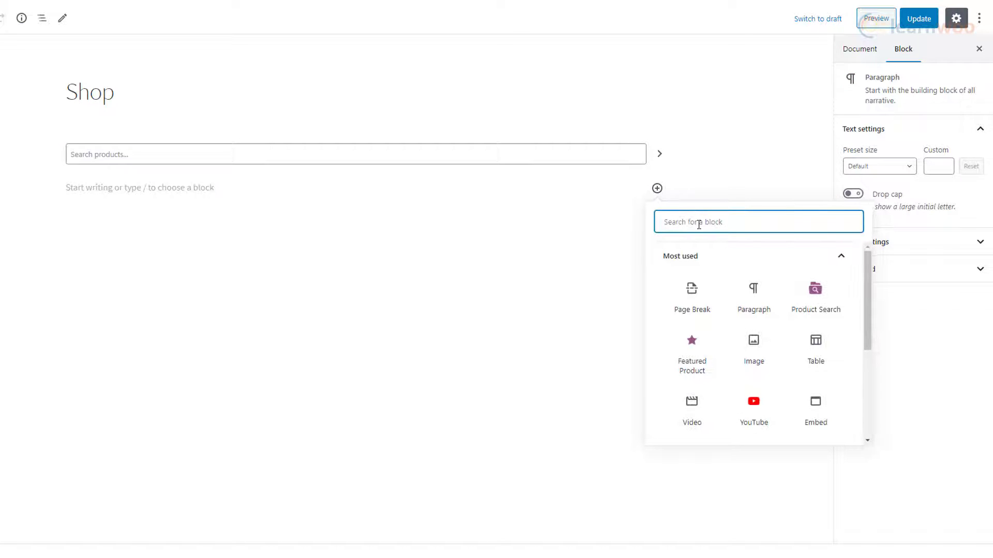
text(feat)
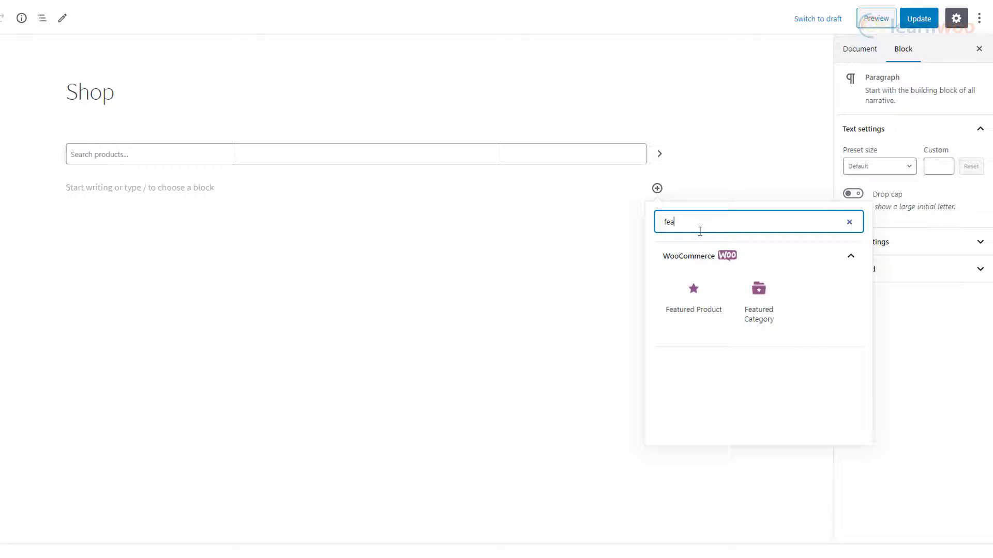
click(692, 285)
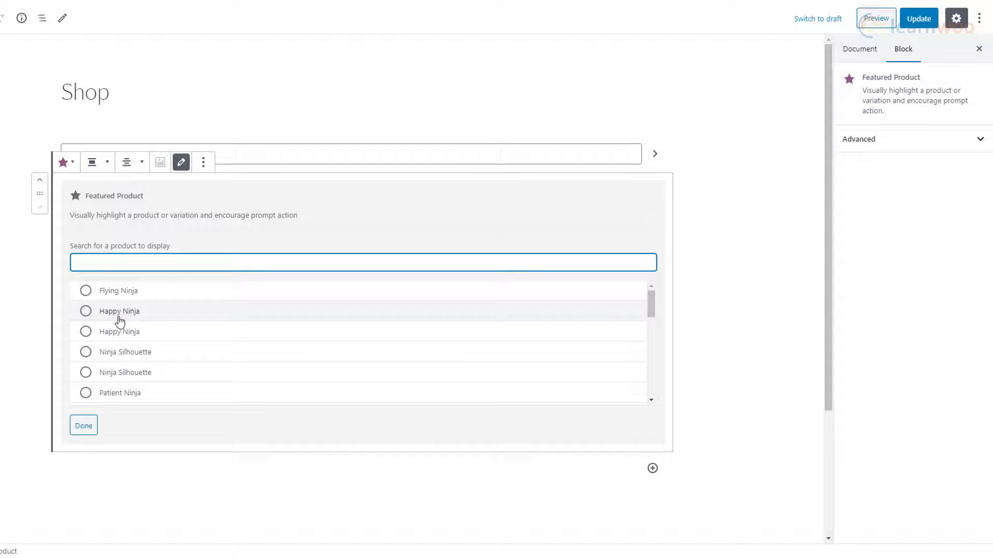
scroll(93, 400, down, 1)
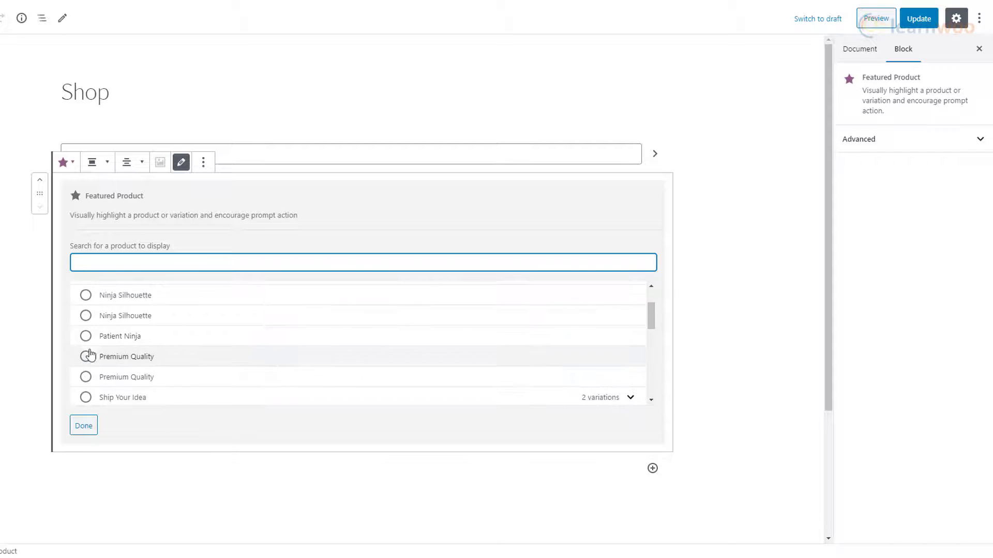
click(86, 336)
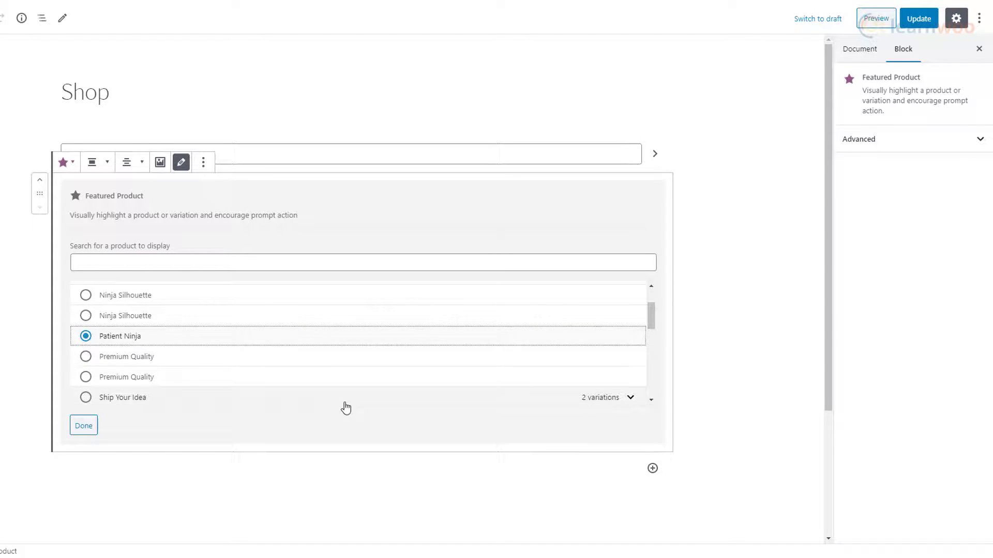
click(83, 429)
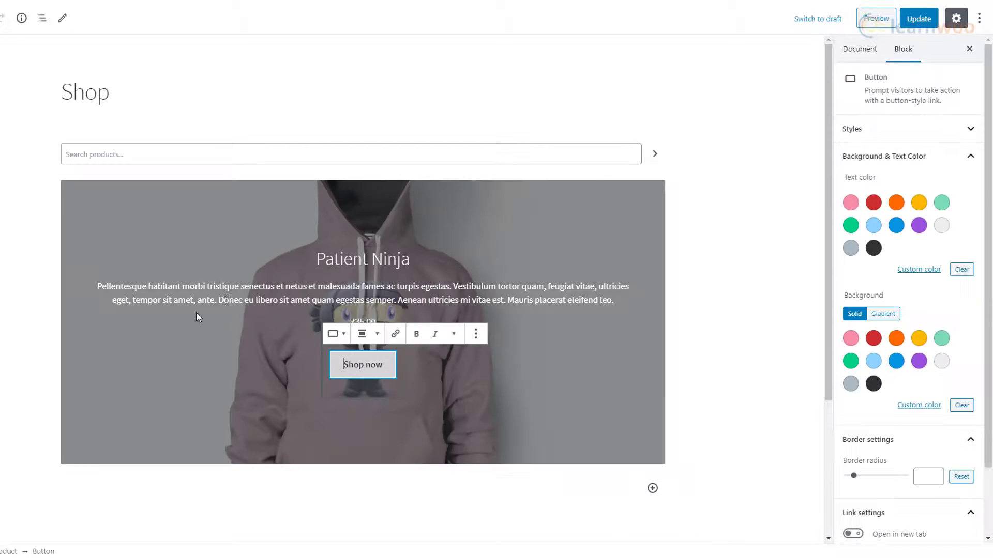
scroll(874, 232, down, 2)
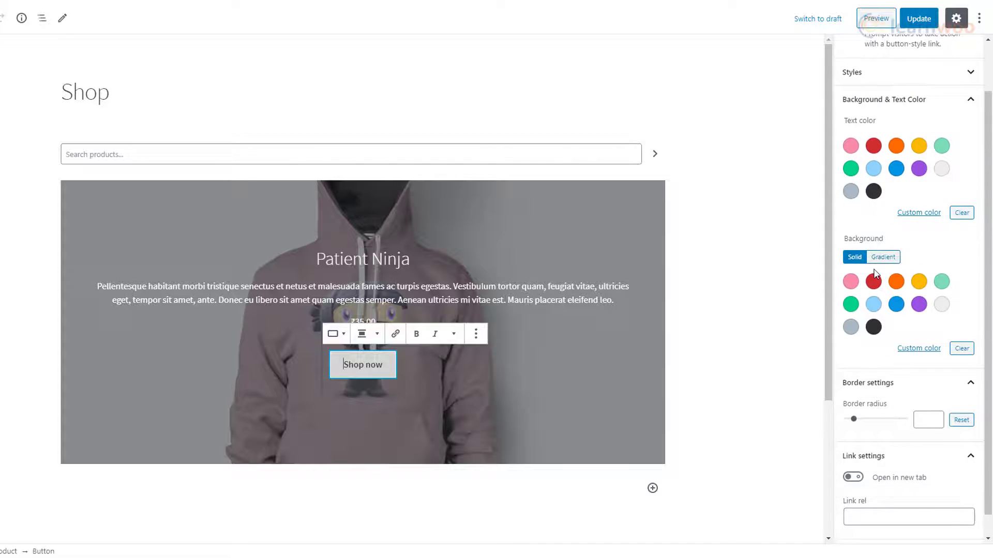
scroll(858, 300, up, 2)
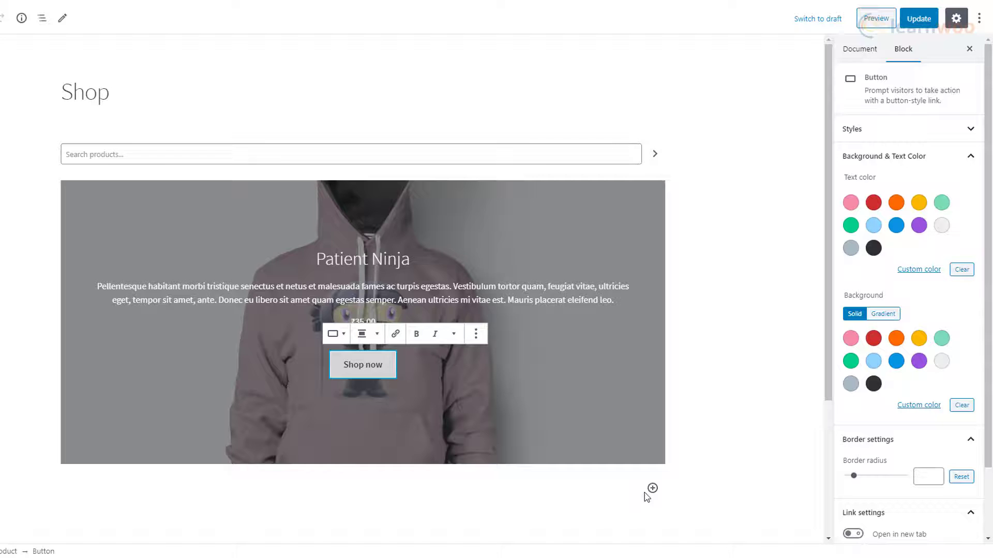
Insert an All Products block below the featured product and set its grid to 3 rows.
scroll(698, 372, down, 2)
click(652, 375)
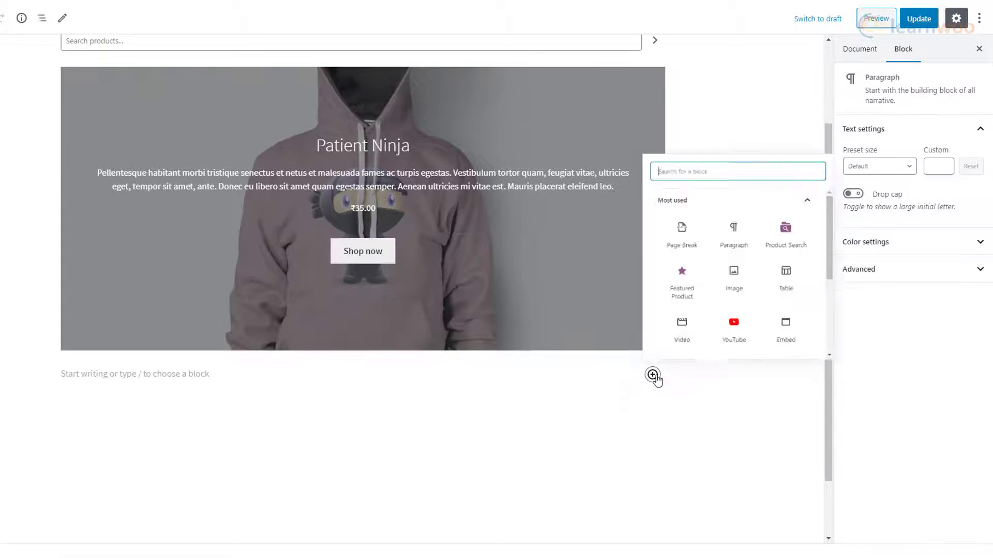
text(aa)
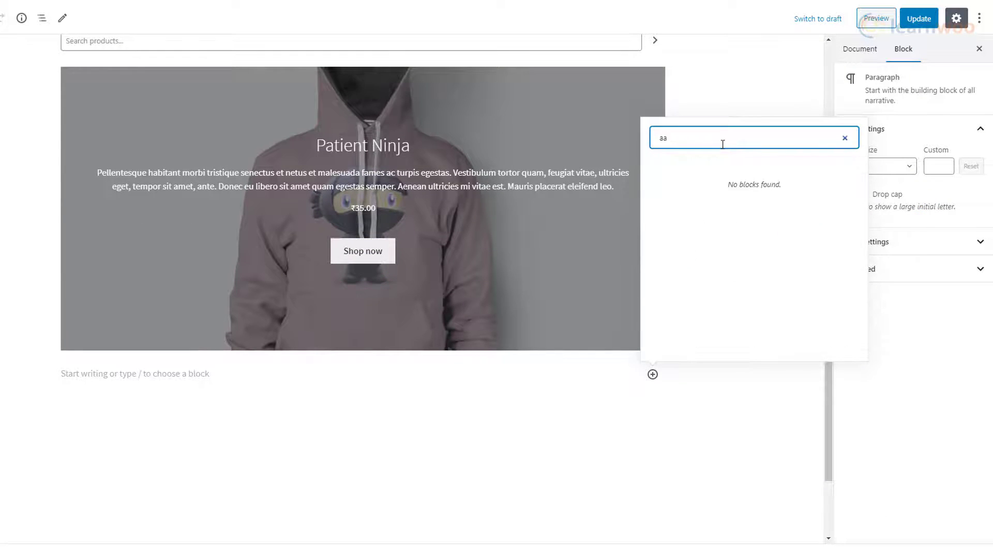
key(BackSpace)
text(ll)
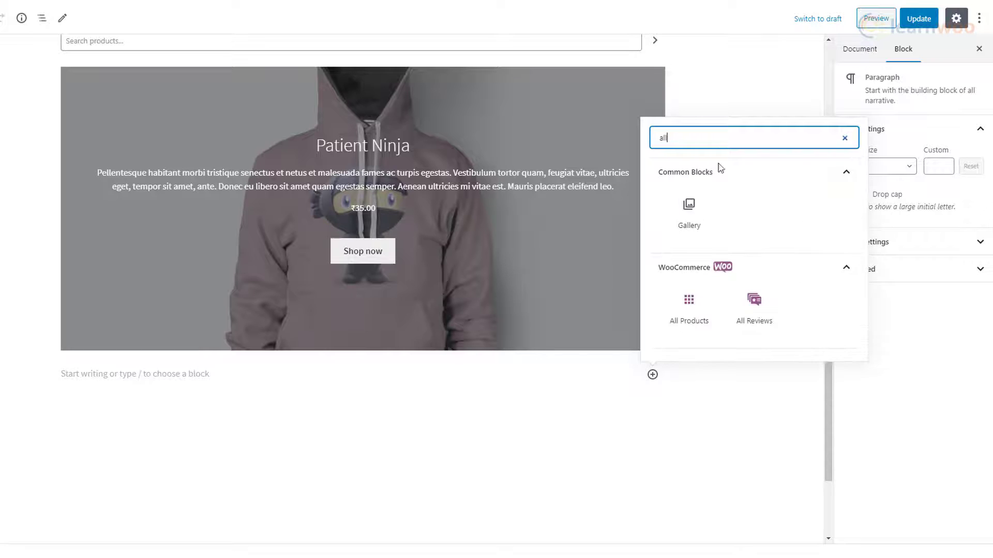
click(682, 301)
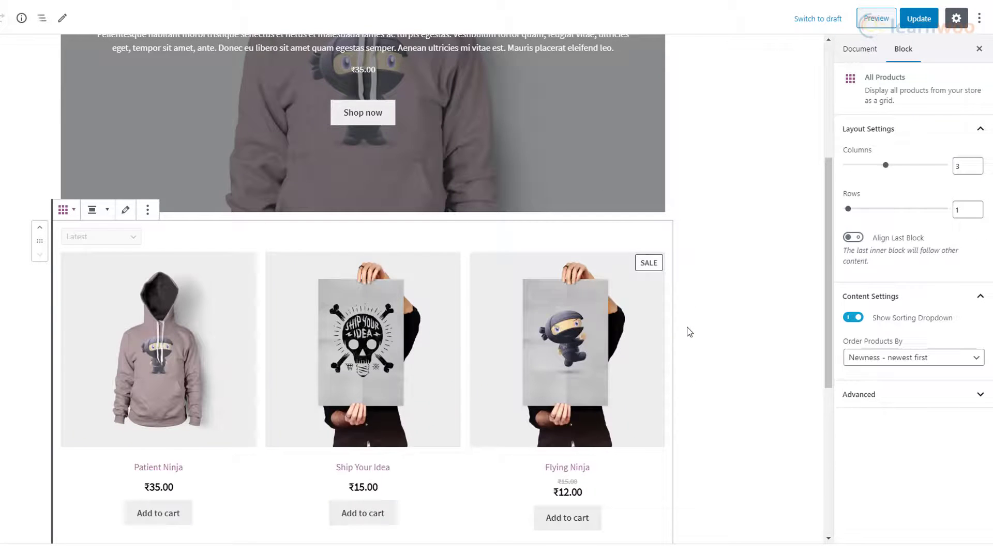
scroll(596, 381, down, 5)
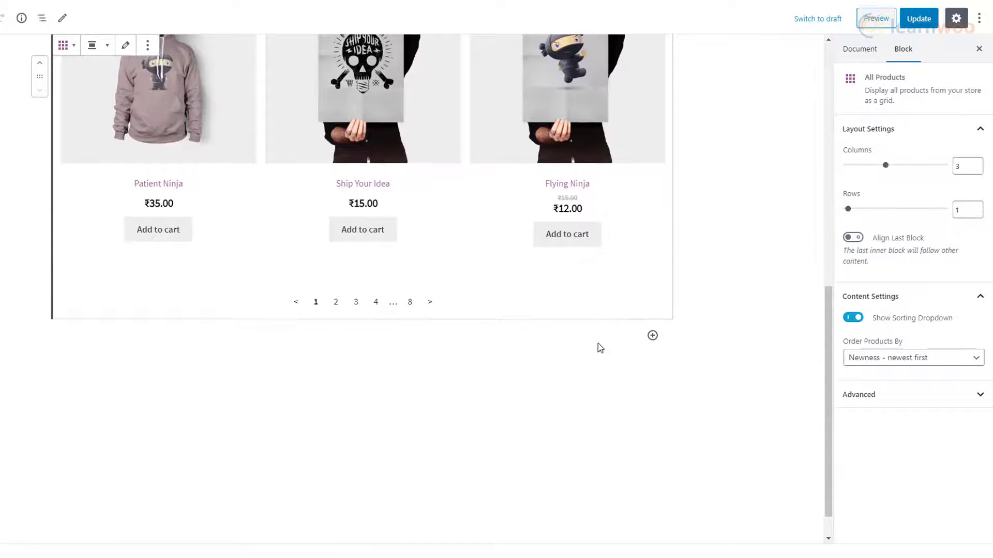
scroll(672, 300, up, 2)
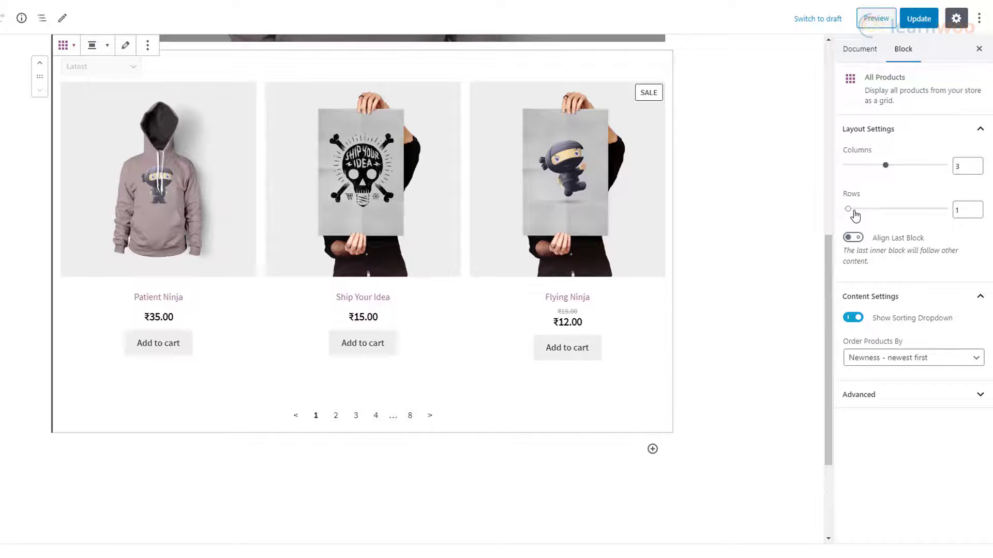
drag(859, 215, 882, 216)
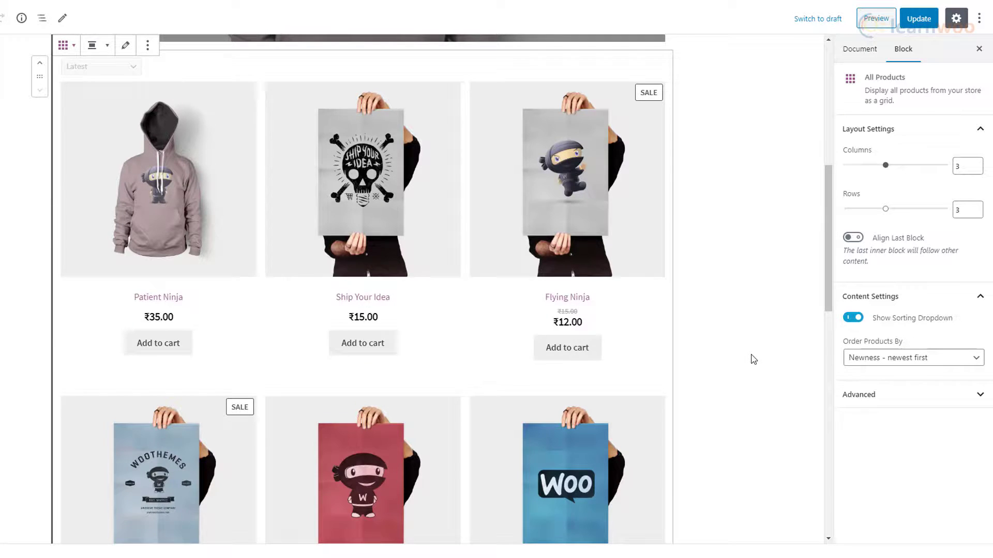
Scroll down the Shop page editor and expand the Common Blocks category in the inserter.
scroll(753, 360, down, 4)
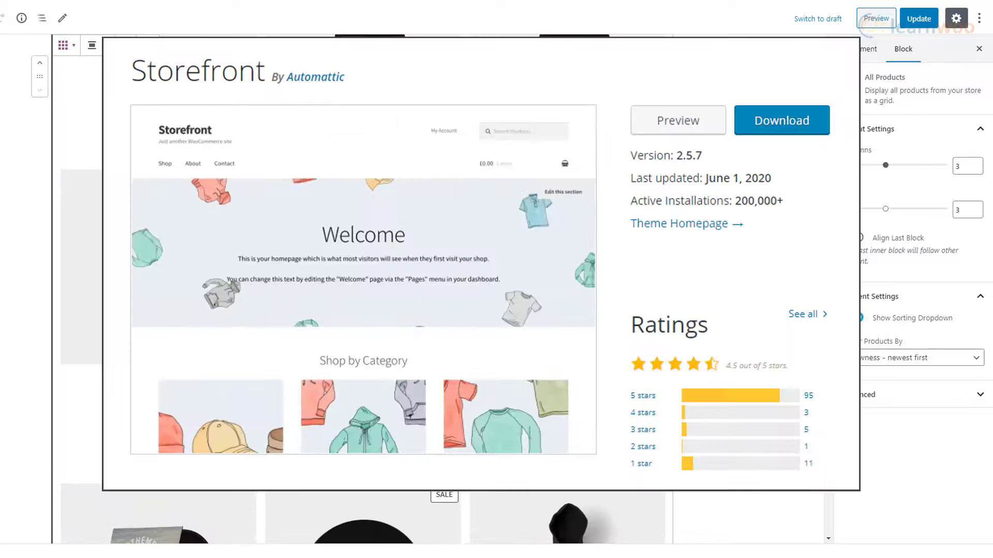
scroll(754, 360, down, 2)
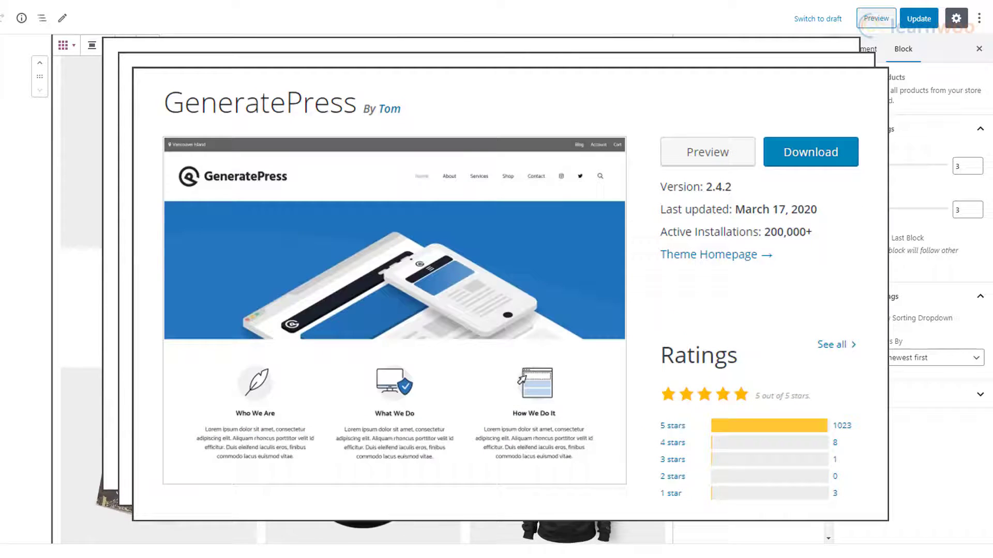
scroll(754, 360, down, 2)
scroll(753, 360, down, 2)
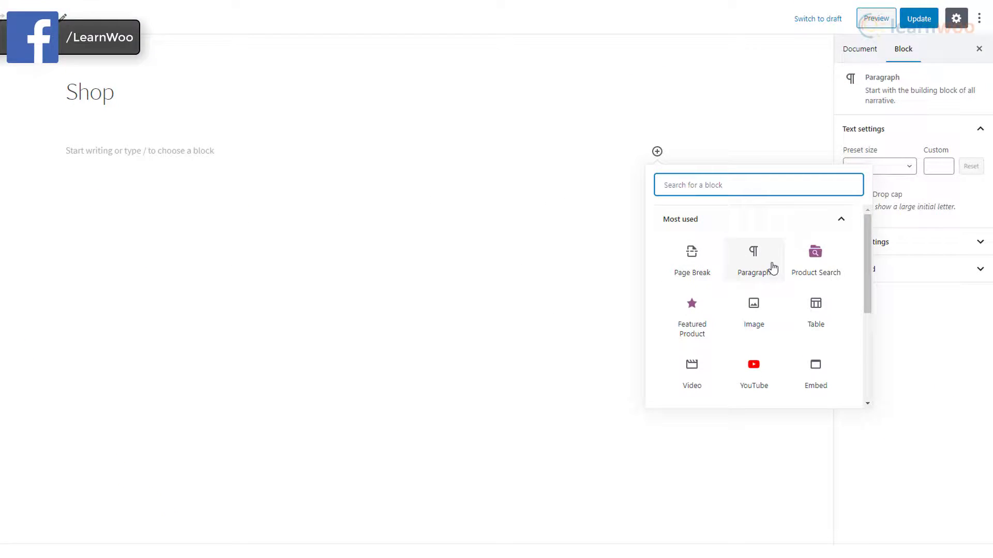
drag(866, 265, 869, 358)
click(850, 307)
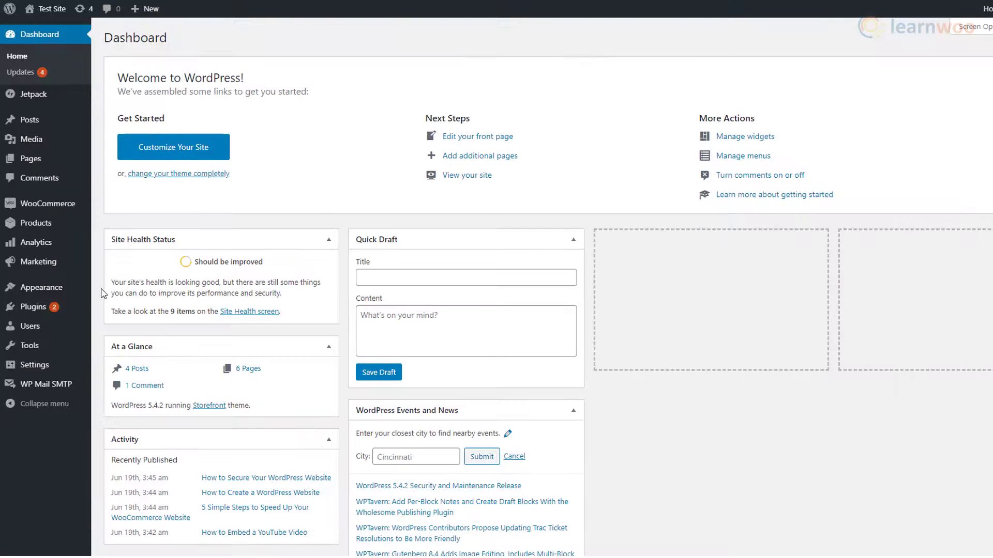
In the Customizer's Product Catalog, keep display and sorting defaults; set 2 products per row, 5 rows per page.
mouse_move(78, 294)
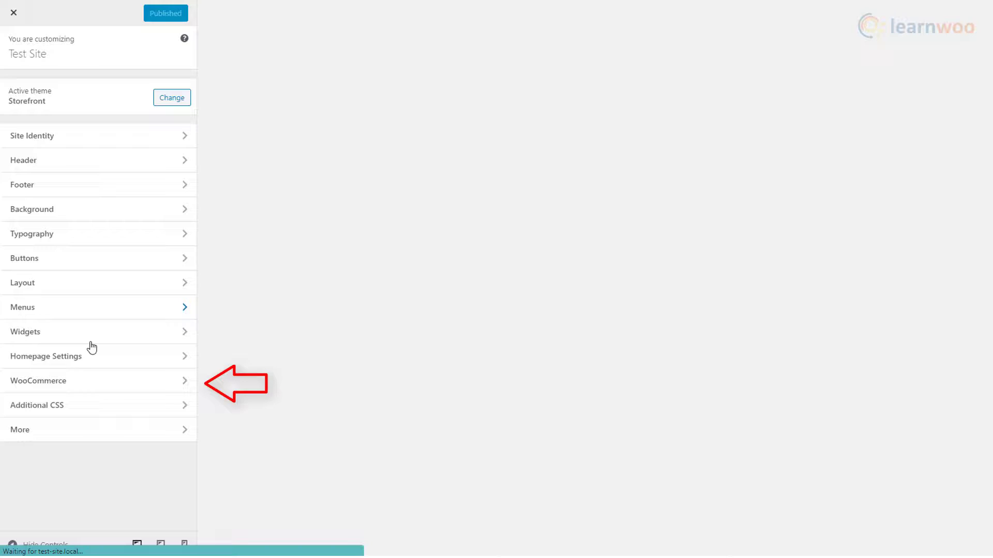
click(71, 387)
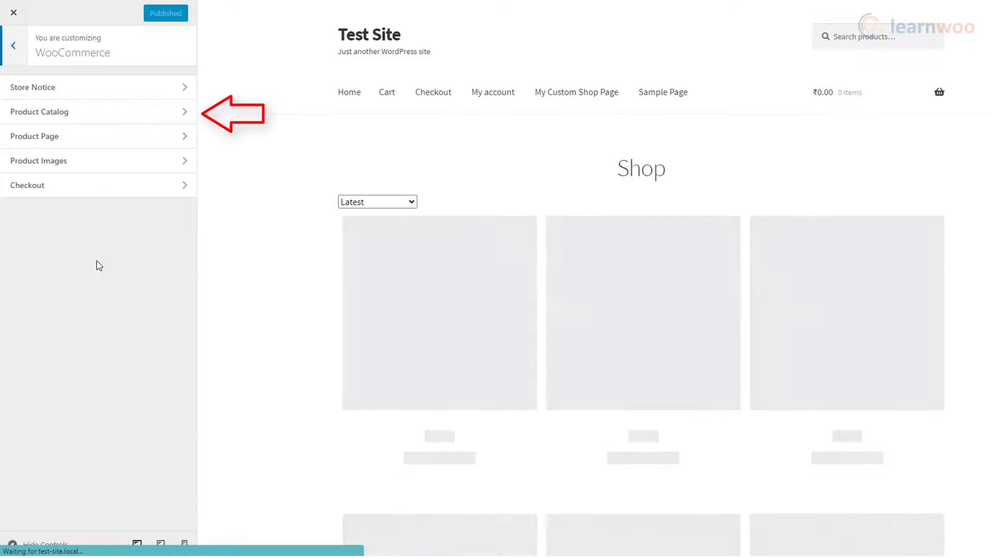
click(140, 119)
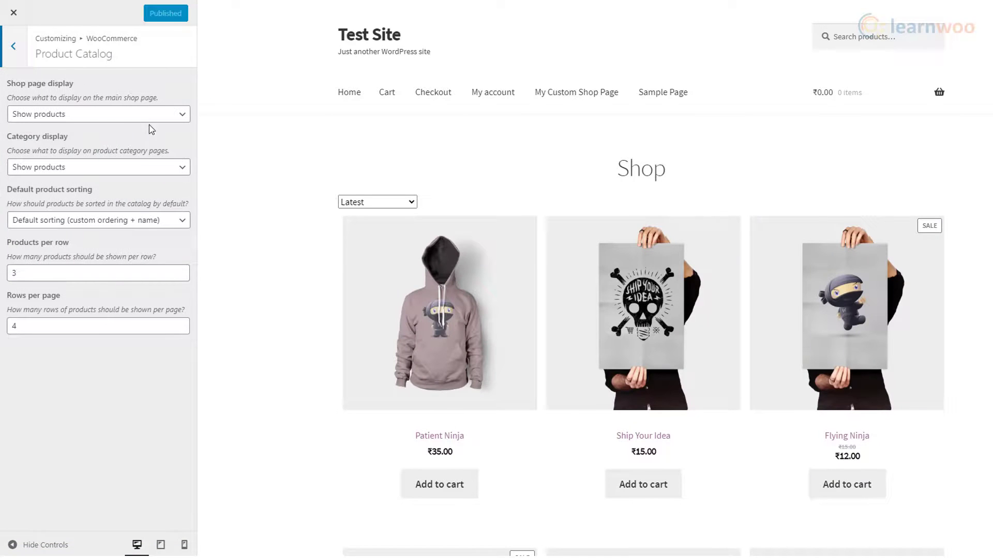
click(183, 124)
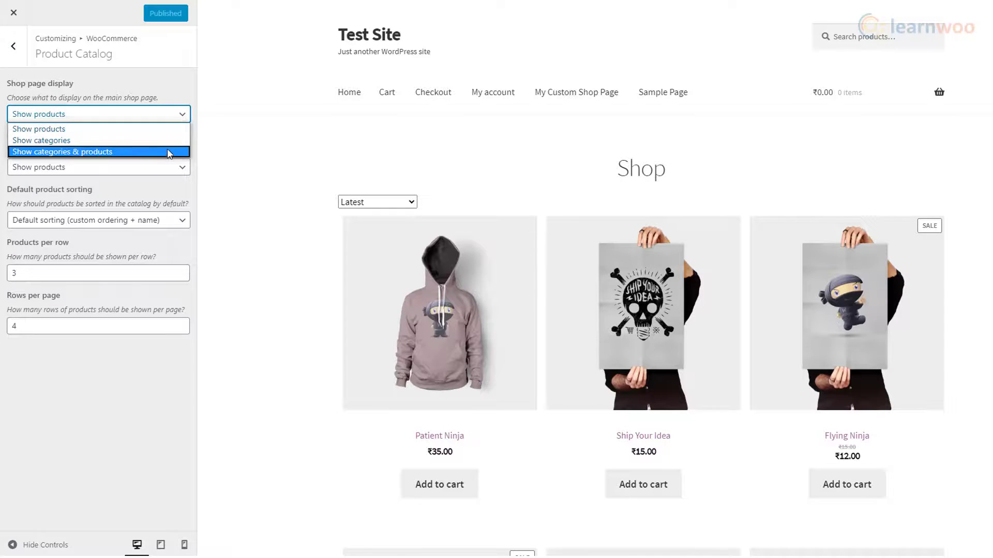
click(184, 118)
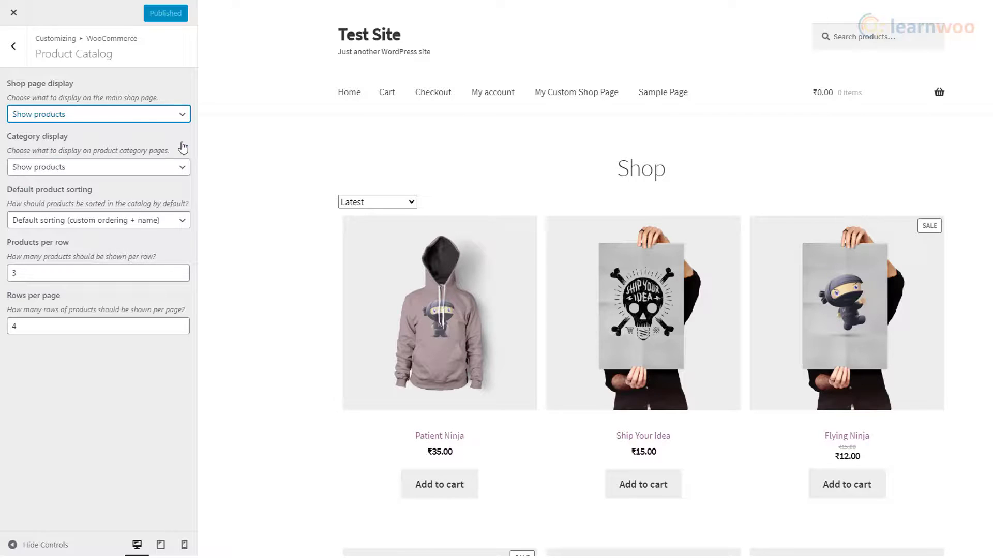
click(184, 228)
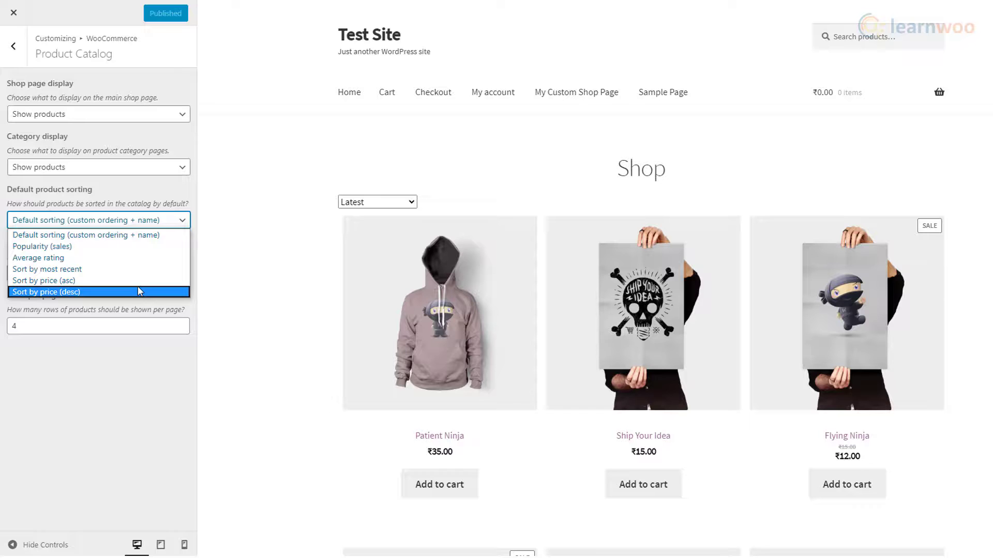
click(185, 223)
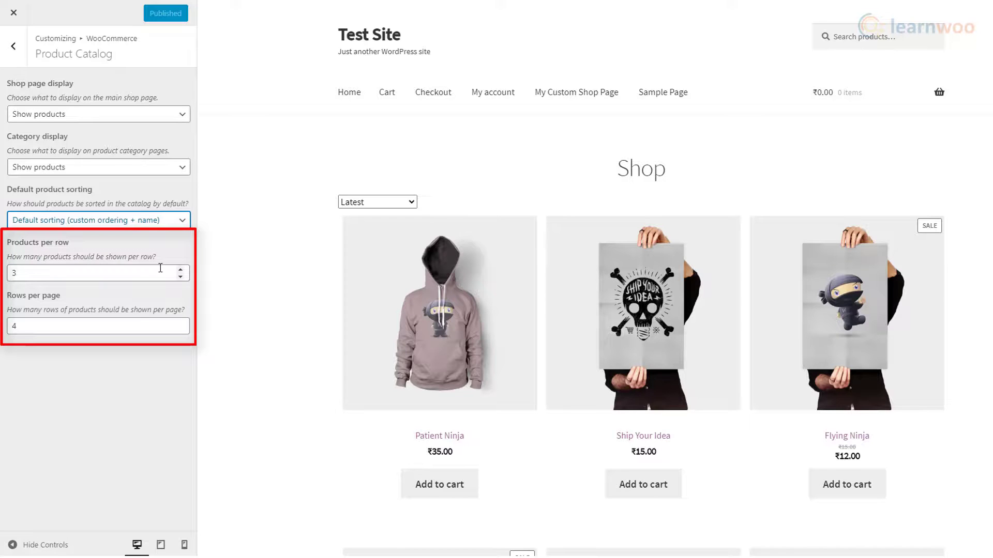
click(184, 277)
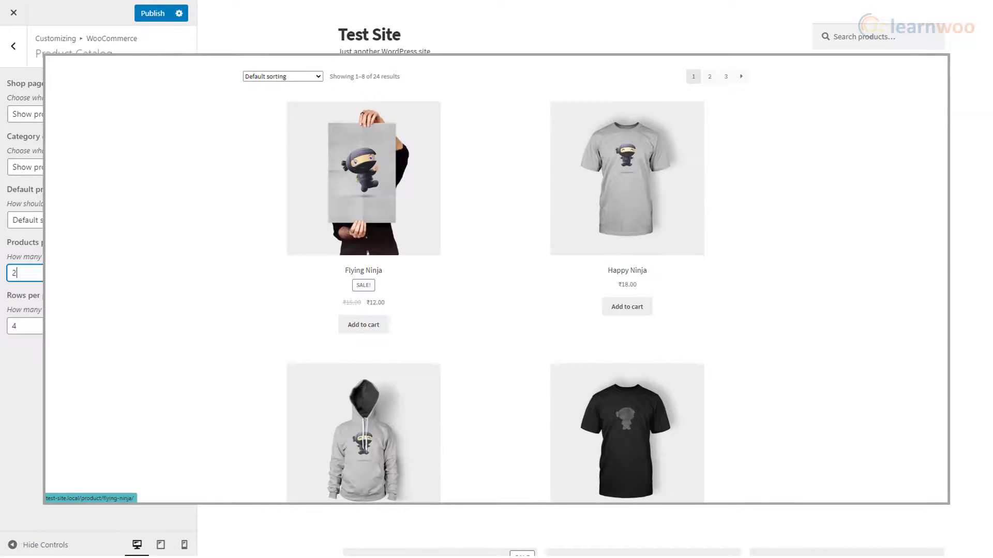
click(184, 322)
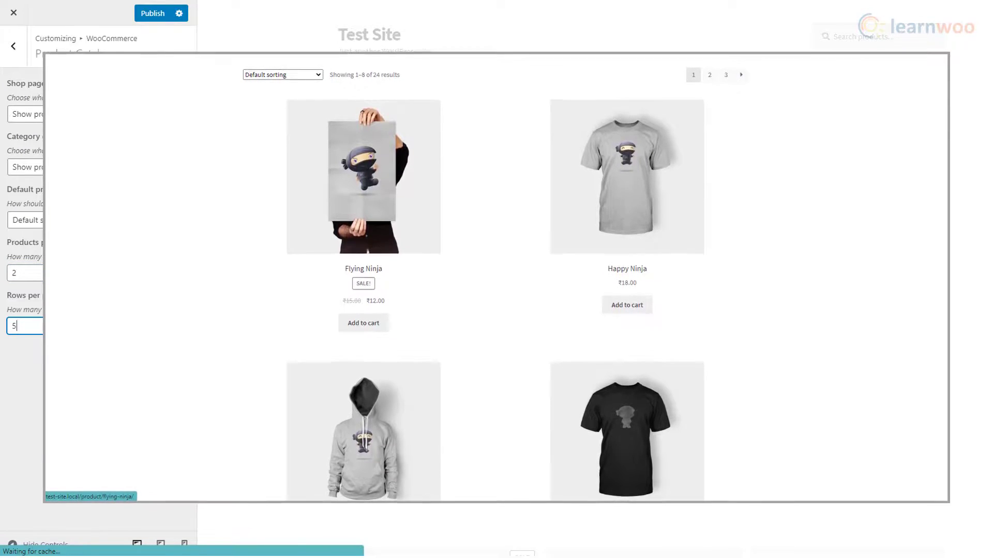
scroll(310, 354, down, 10)
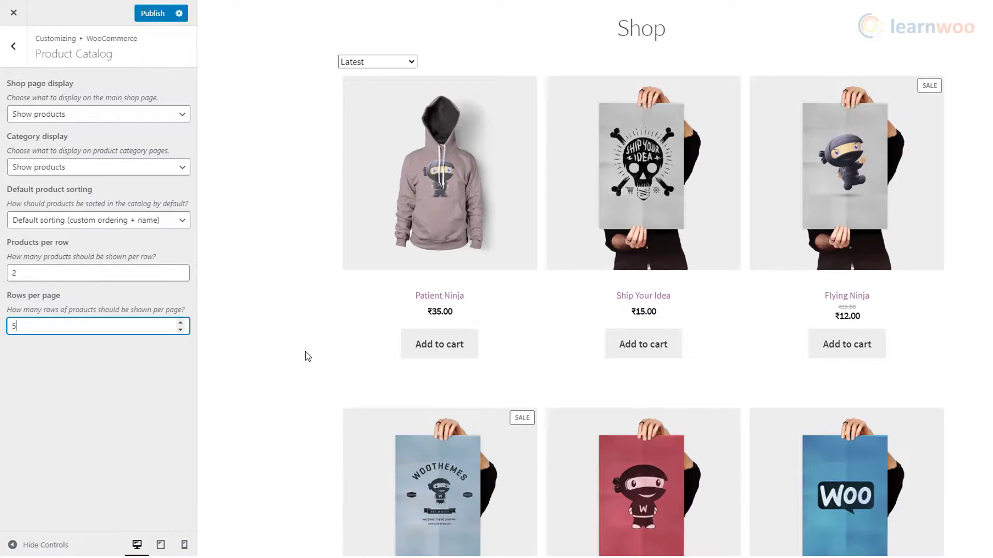
scroll(306, 356, down, 3)
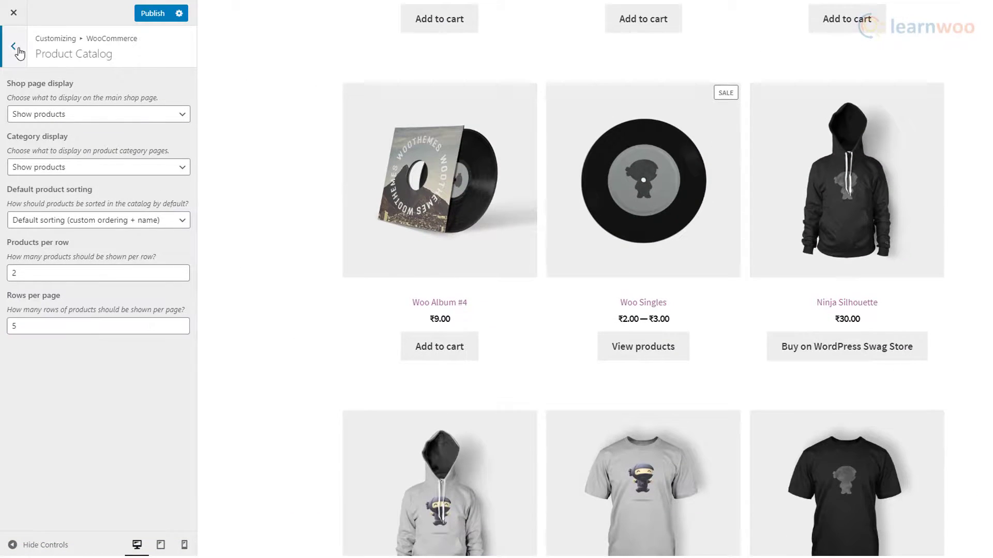
Under Product Images, switch thumbnail cropping to custom 4:3.
click(14, 46)
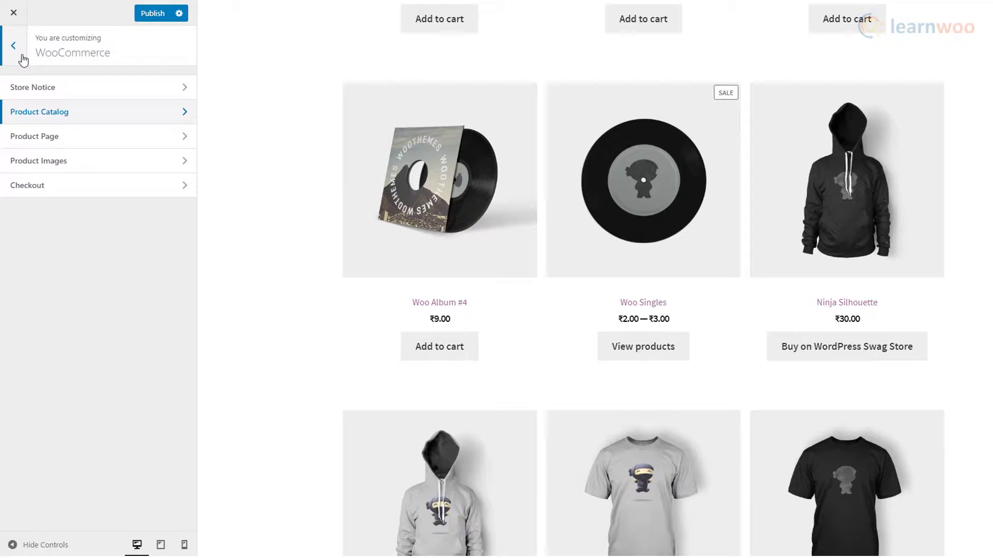
click(82, 162)
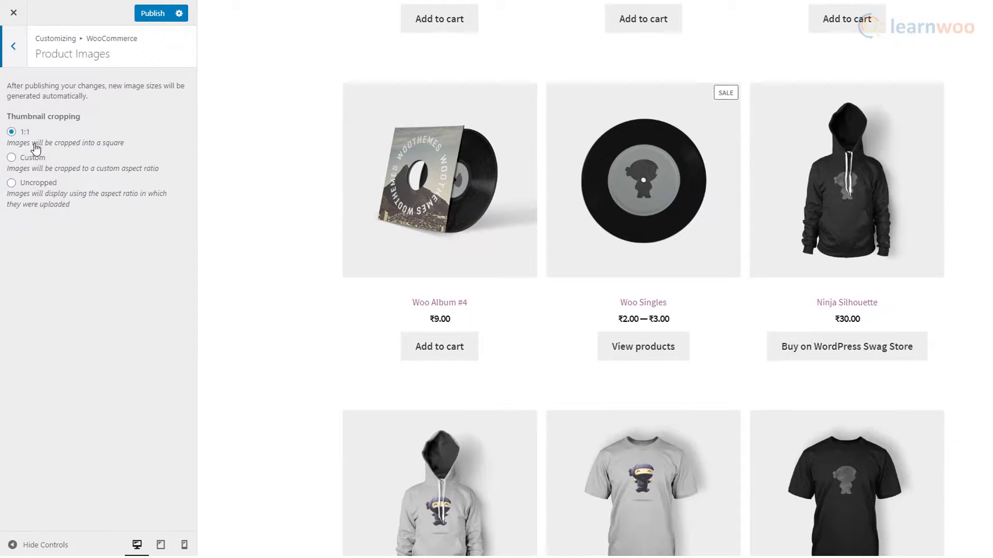
click(12, 158)
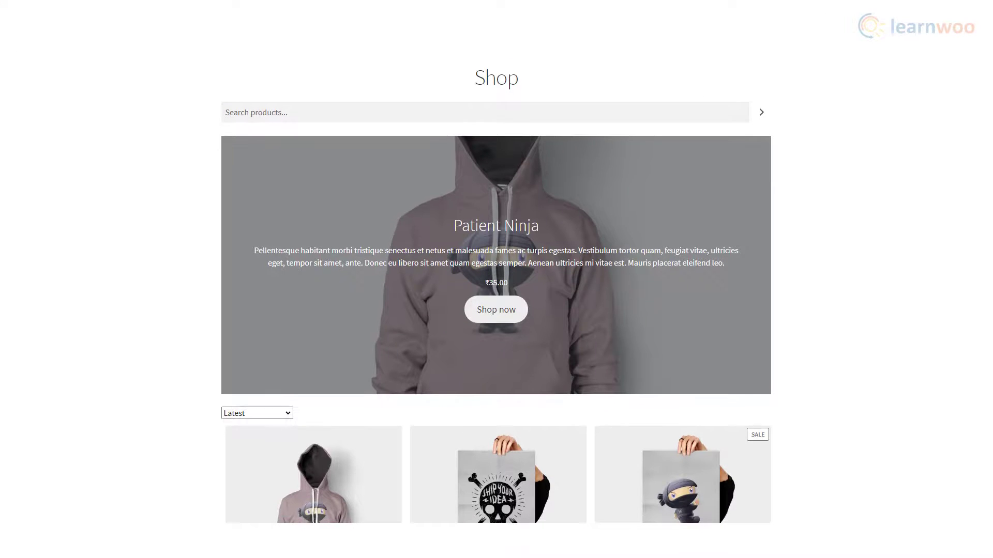
scroll(496, 295, down, 3)
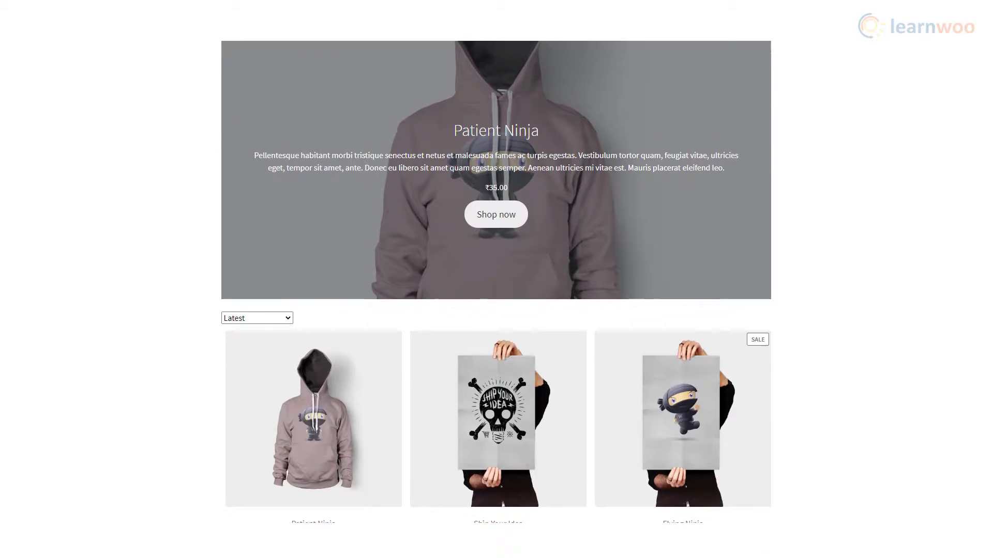
scroll(496, 279, down, 5)
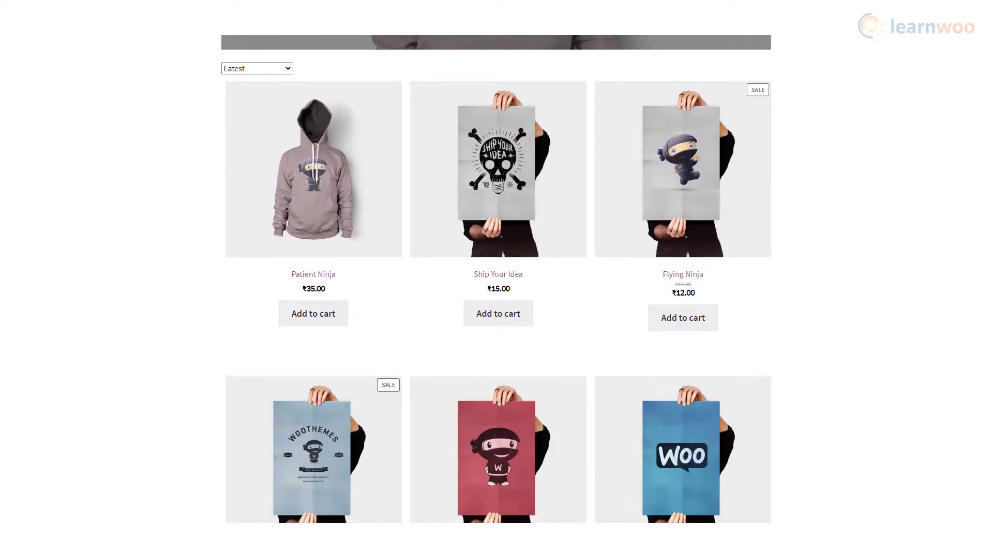
scroll(496, 294, down, 5)
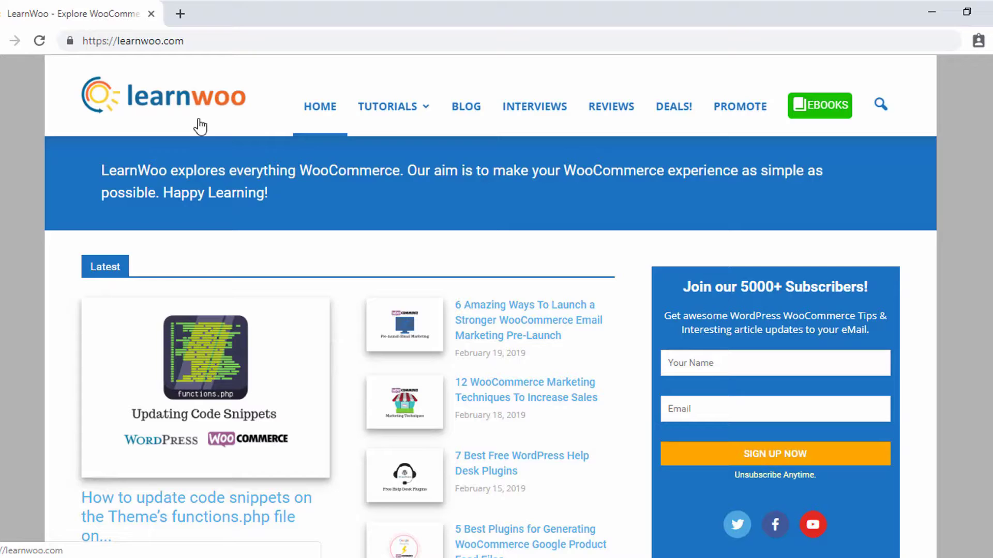
scroll(481, 408, down, 15)
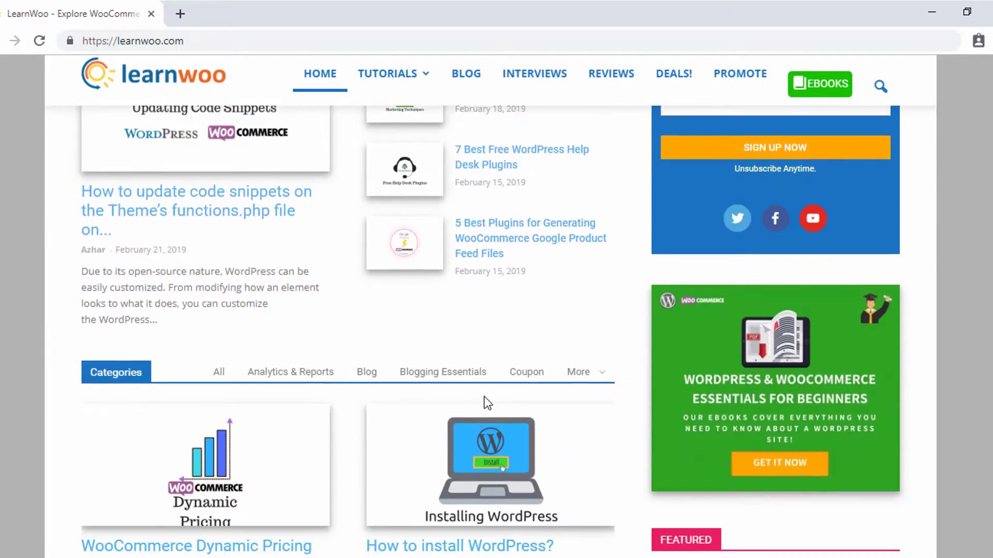
scroll(485, 400, up, 15)
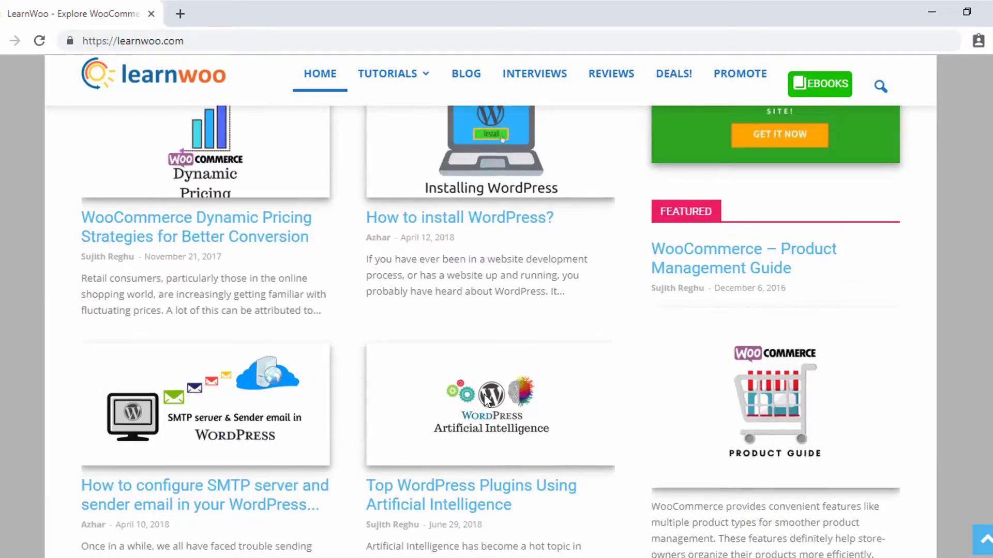